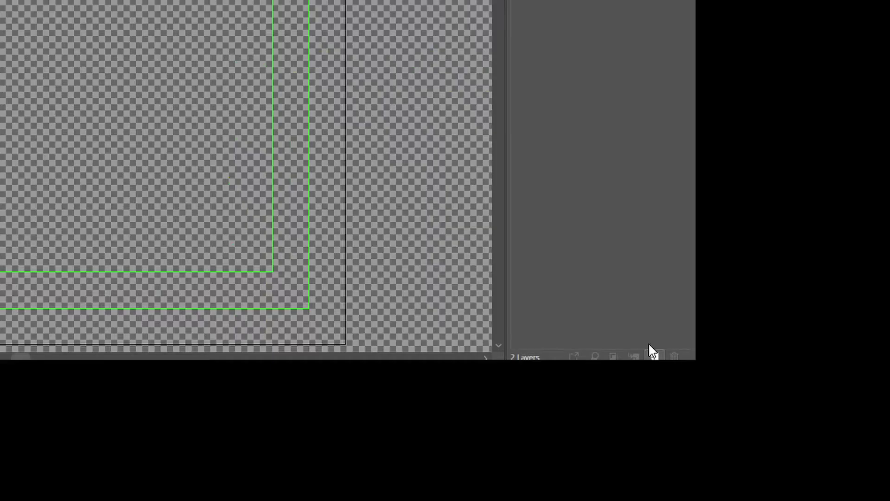
# Step: Create a new layer at the top of the layer stack and draw a circle on it, centred on the artboard
pyautogui.click(653, 353)
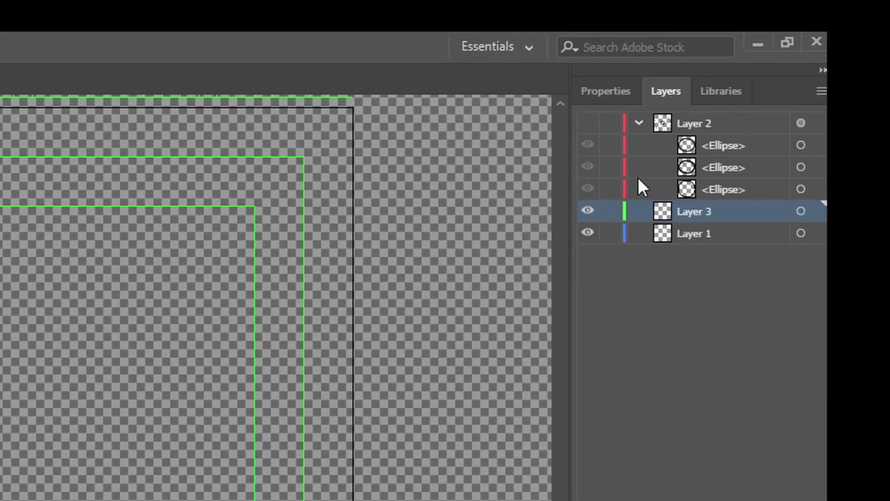
pyautogui.moveTo(651, 212); pyautogui.dragTo(691, 114)
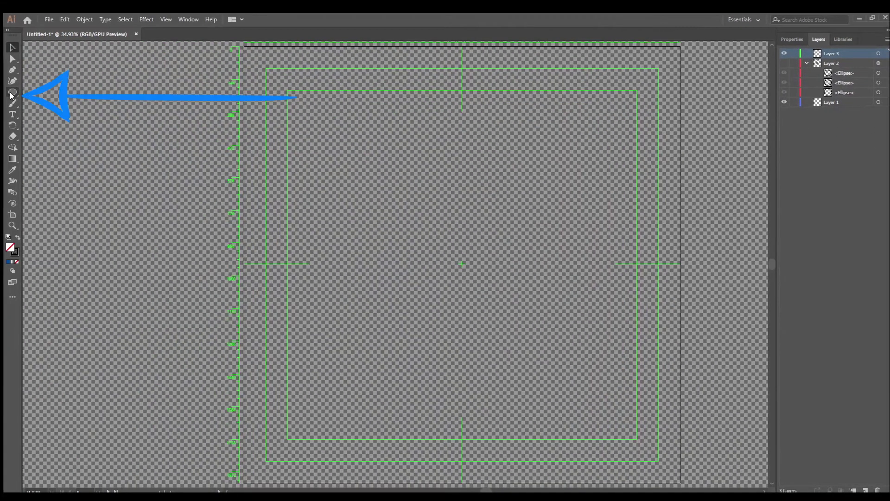
pyautogui.click(12, 94)
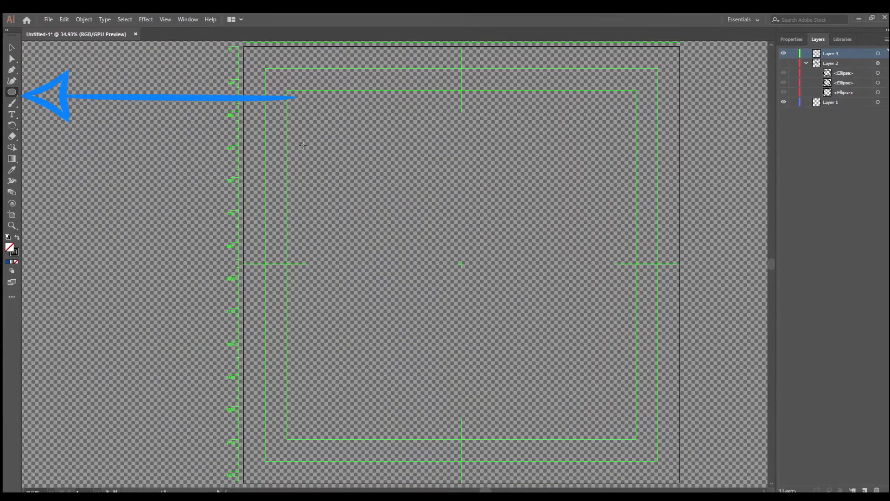
pyautogui.moveTo(362, 146); pyautogui.dragTo(671, 388)
pyautogui.hotkey('shift', 'F7')
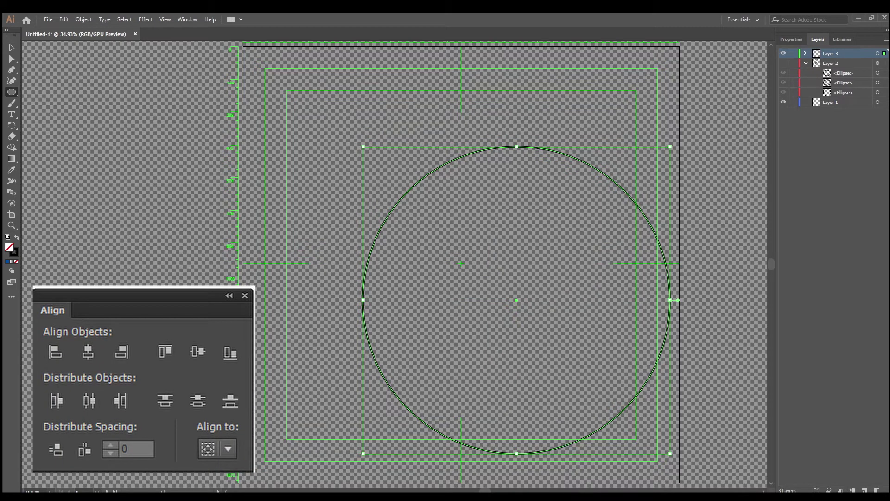
pyautogui.click(88, 351)
pyautogui.click(198, 351)
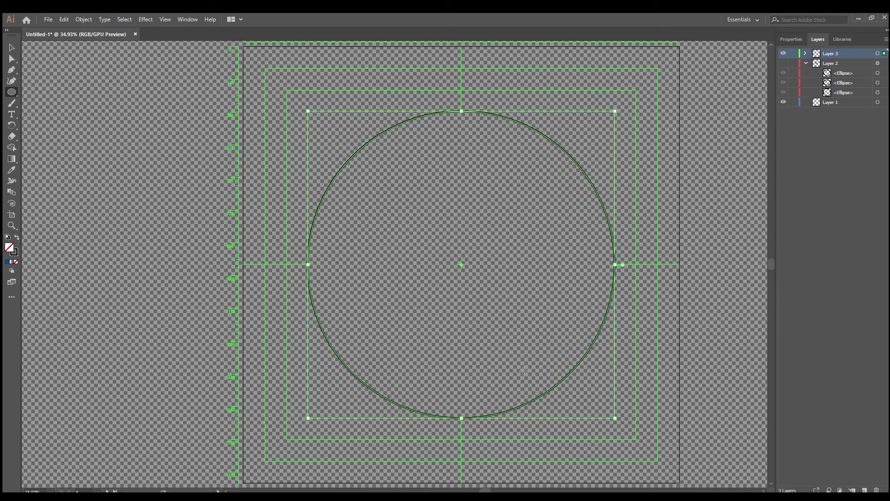
# Step: Enlarge the circle from its centre until it nearly fills the artboard, and remove its stroke
pyautogui.press('v')
pyautogui.moveTo(616, 419); pyautogui.dragTo(673, 478)
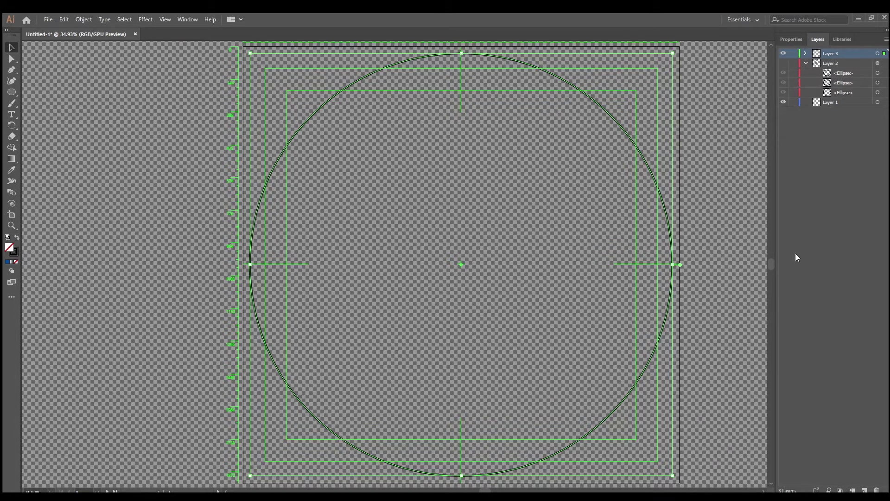
pyautogui.press('x')
pyautogui.press('/')
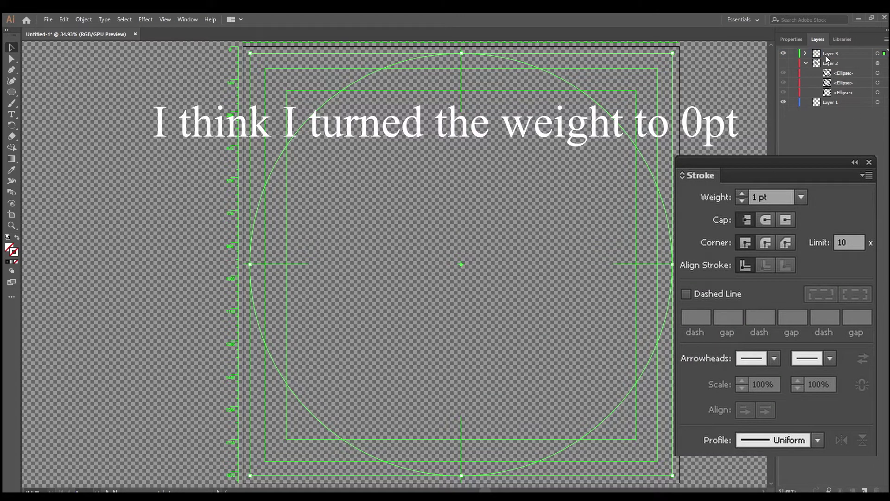
# Step: Expand Layer 3 and target the whole layer for an effect
pyautogui.click(806, 53)
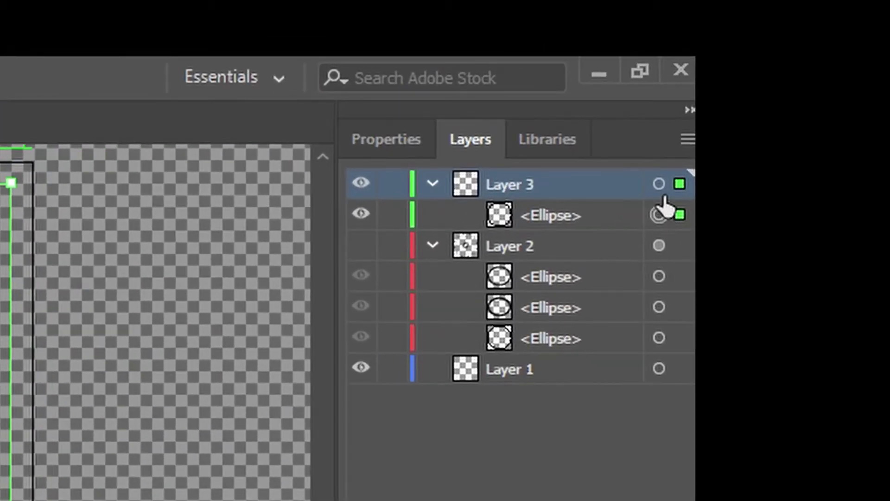
pyautogui.click(660, 184)
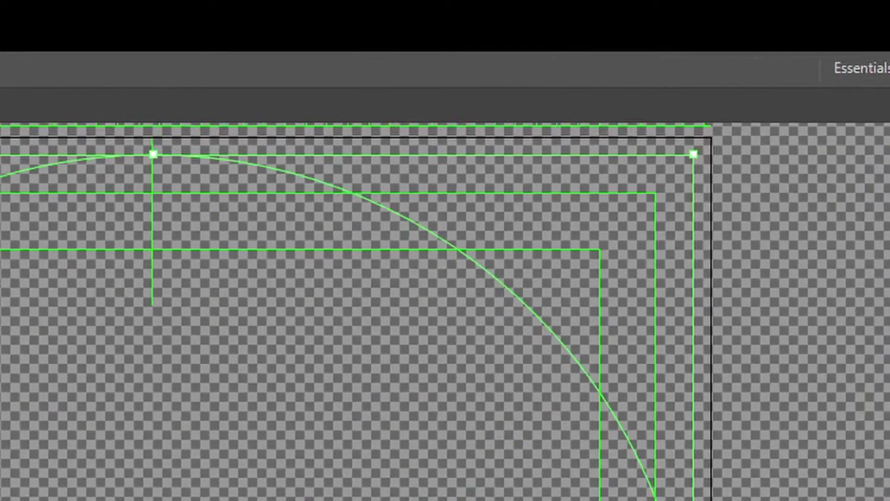
pyautogui.click(342, 59)
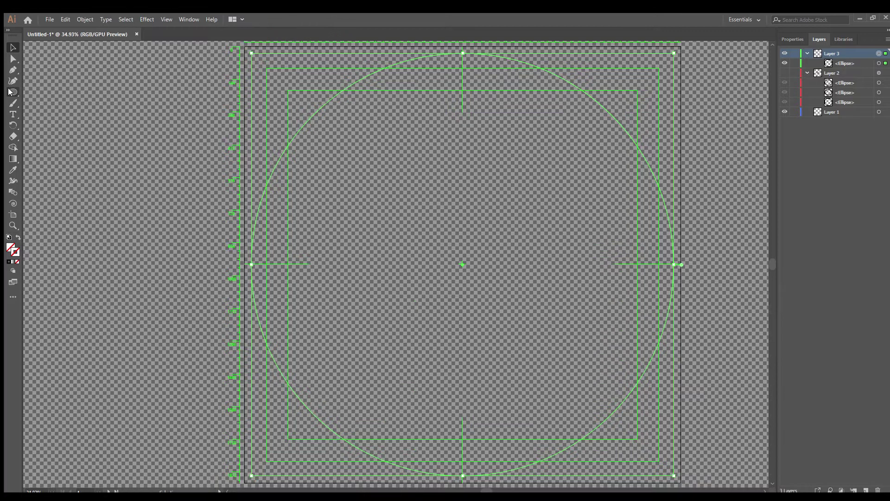
# Step: Draw a small square with the Rectangle tool on Layer 3, just up and left of the artboard's centre
pyautogui.click(11, 92)
pyautogui.click(45, 96)
pyautogui.moveTo(382, 196); pyautogui.dragTo(427, 240)
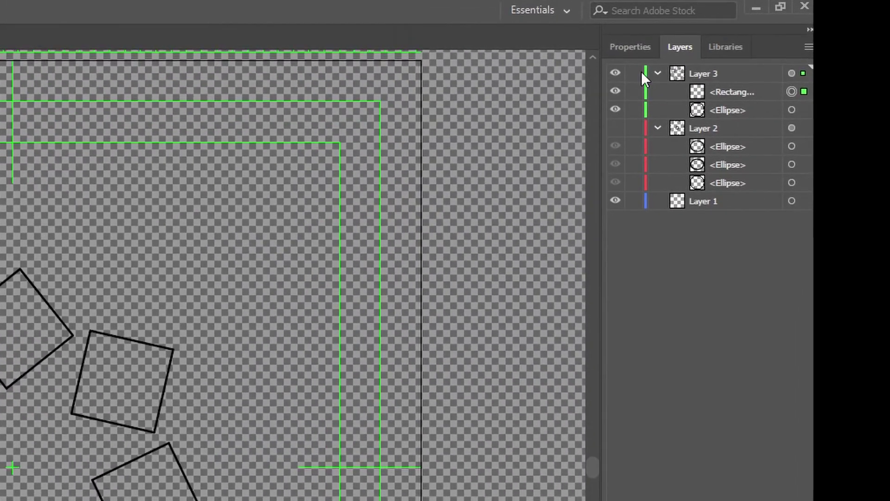
# Step: Collapse Layer 3, then make Layer 2 visible and rename it 12
pyautogui.click(667, 72)
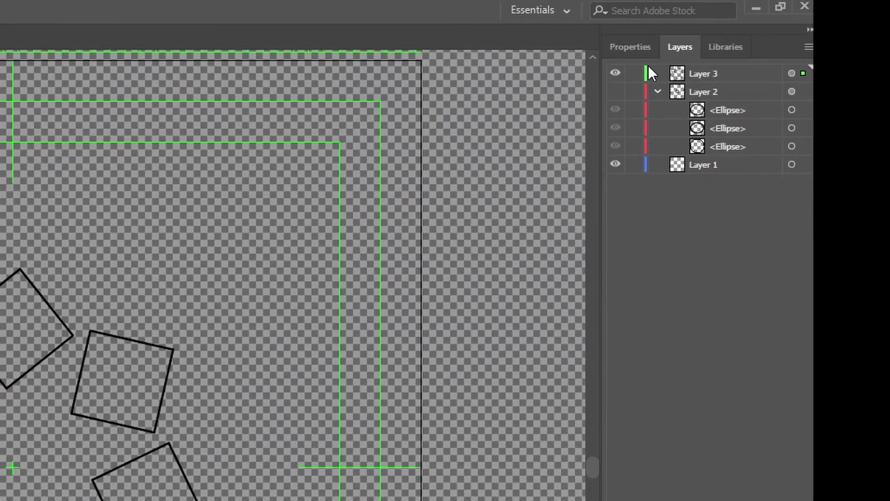
pyautogui.click(615, 92)
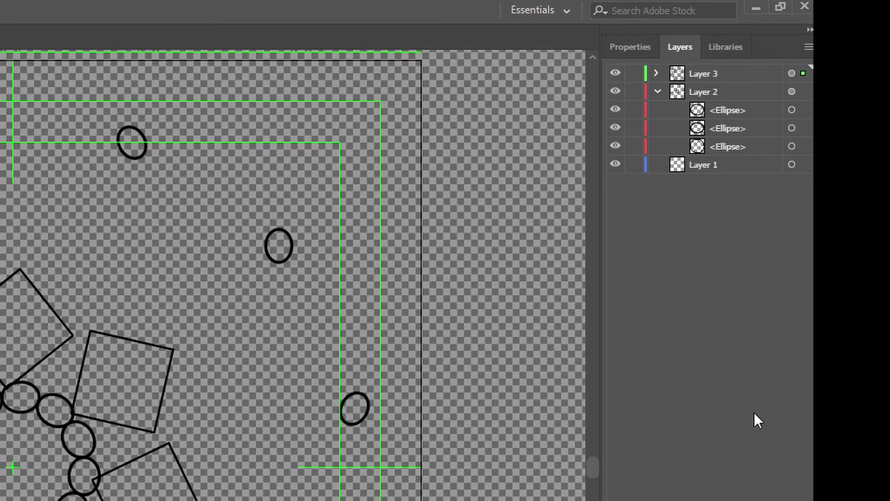
pyautogui.doubleClick(703, 90)
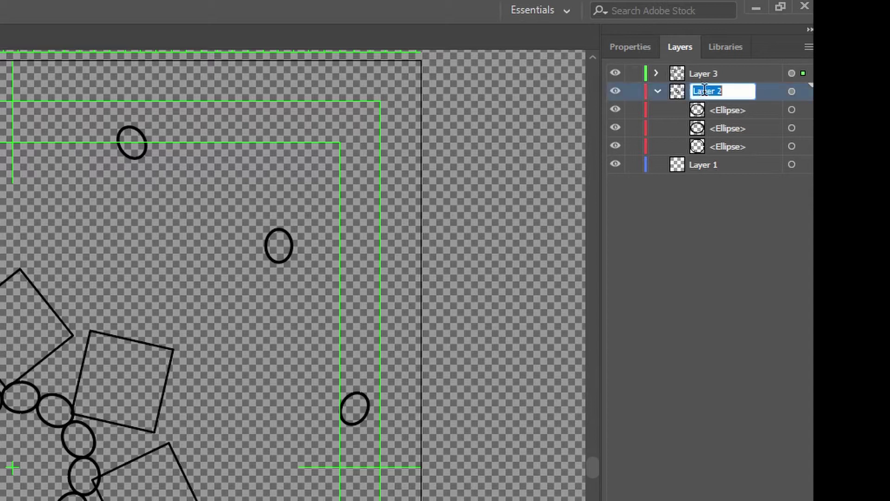
pyautogui.write('12')
pyautogui.press('Return')
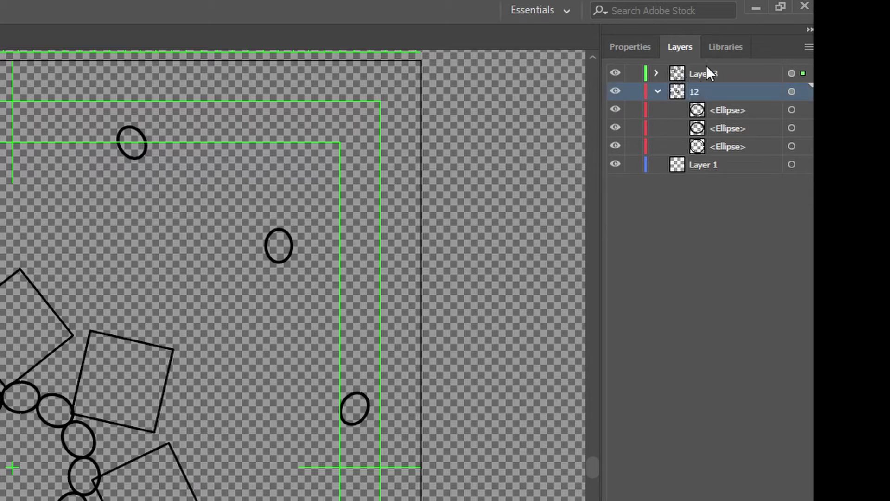
# Step: Rename Layer 3 as 8
pyautogui.doubleClick(707, 67)
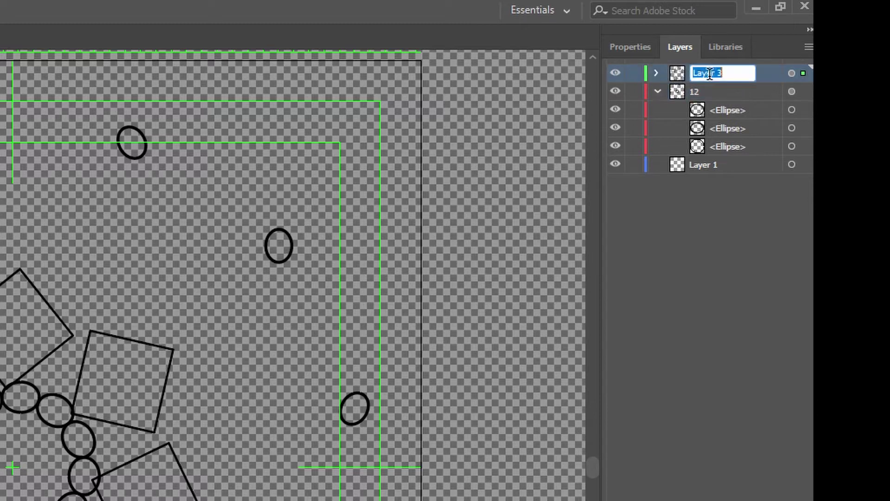
pyautogui.write('8')
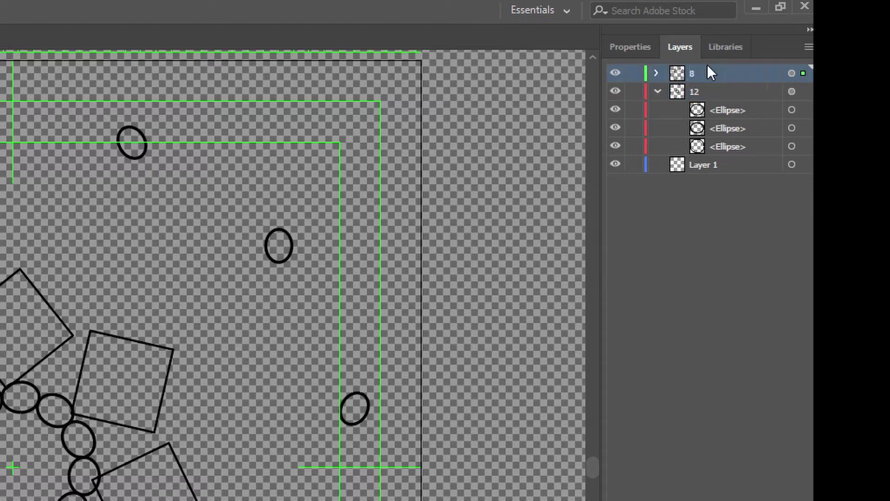
pyautogui.click(683, 268)
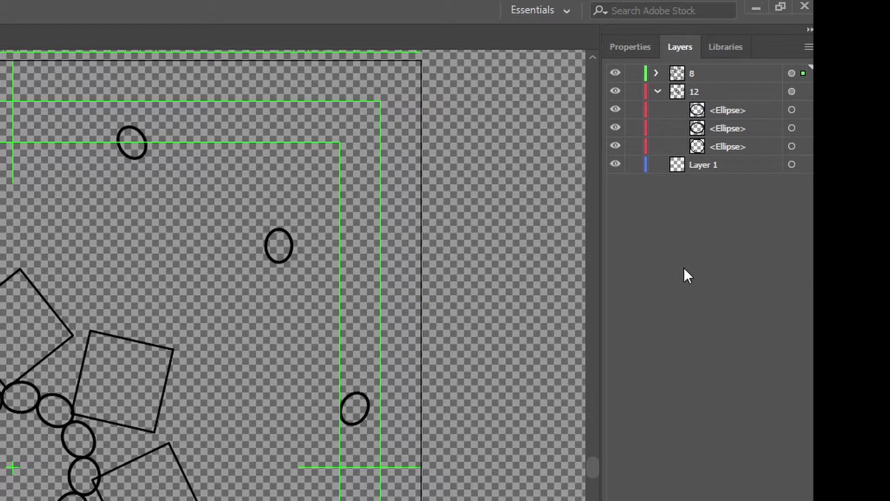
# Step: Create a new layer and draw a large circle on it, centred on the artboard and nearly filling it
pyautogui.hotkey('ctrl', 'l')
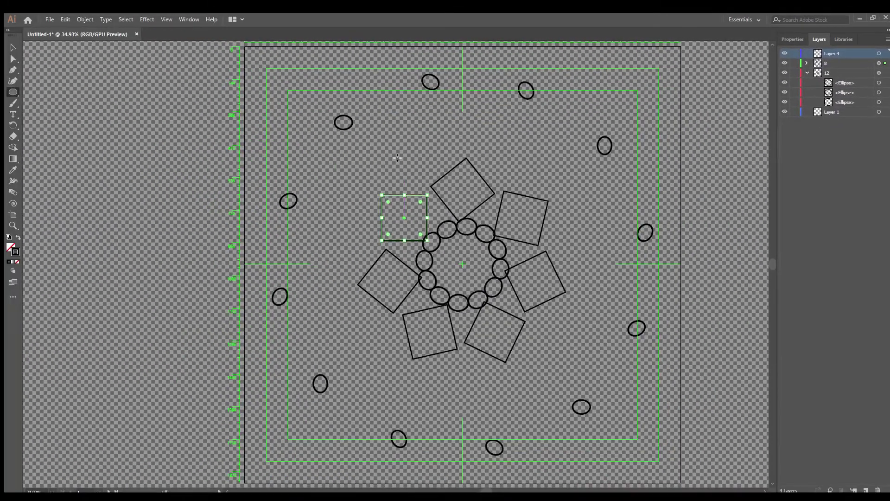
pyautogui.moveTo(250, 187); pyautogui.dragTo(419, 348)
pyautogui.moveTo(531, 285); pyautogui.dragTo(609, 323)
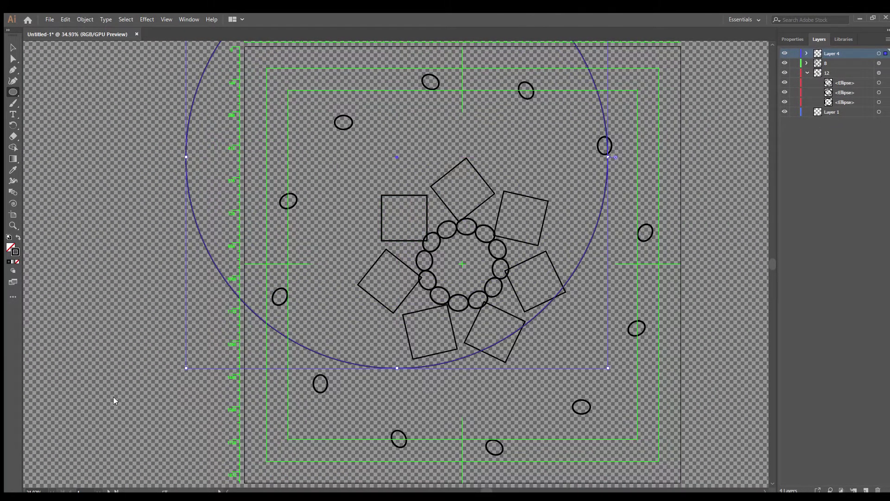
pyautogui.click(73, 364)
pyautogui.click(133, 360)
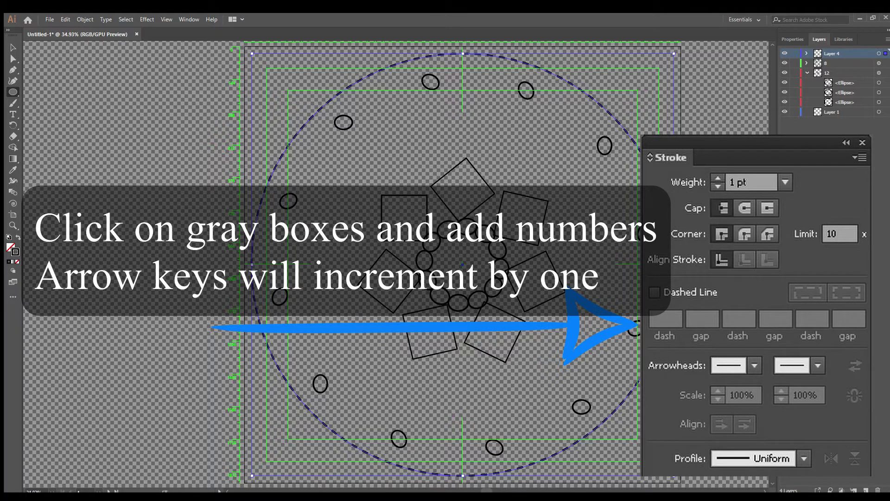
# Step: Adjust the large circle's dash and gap values and thicken its stroke to form a bold dash-dot outline
pyautogui.press('Up')
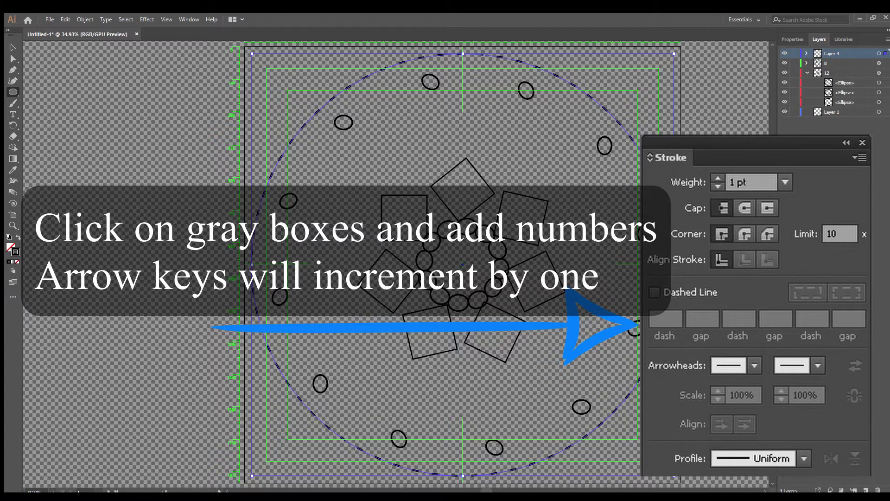
pyautogui.press('Down')
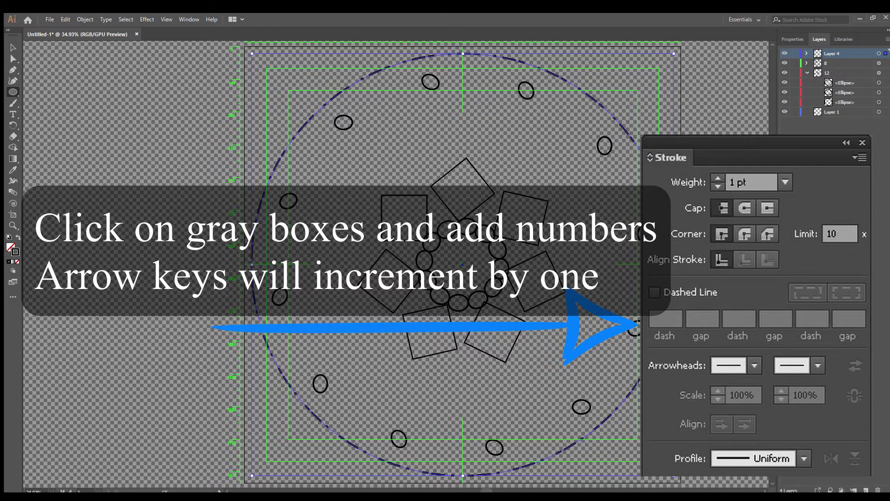
pyautogui.hotkey('ctrl', 'shift', 'h')
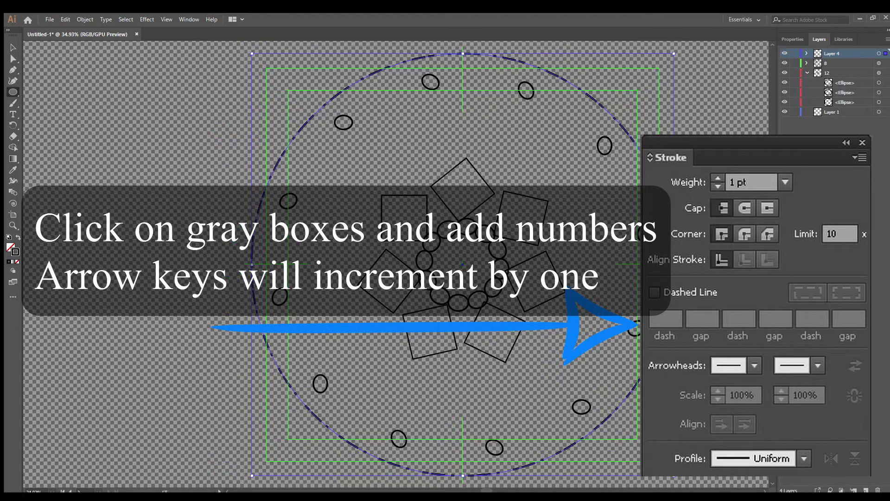
pyautogui.press('Up')
pyautogui.press('Up')
pyautogui.press('Up')
pyautogui.press('Up')
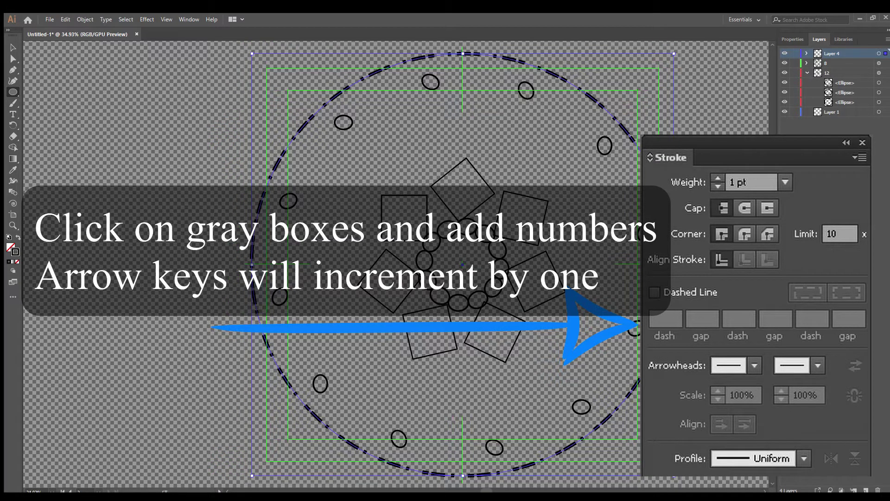
pyautogui.press('v')
pyautogui.click(705, 340)
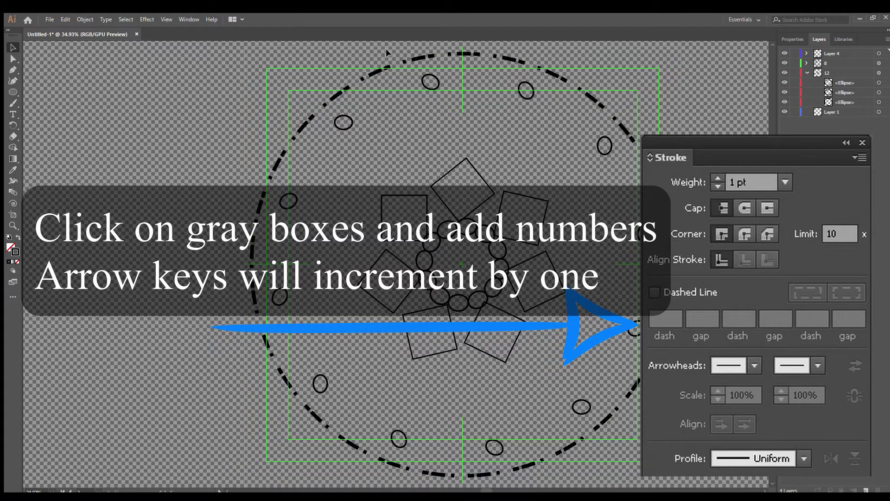
pyautogui.click(410, 58)
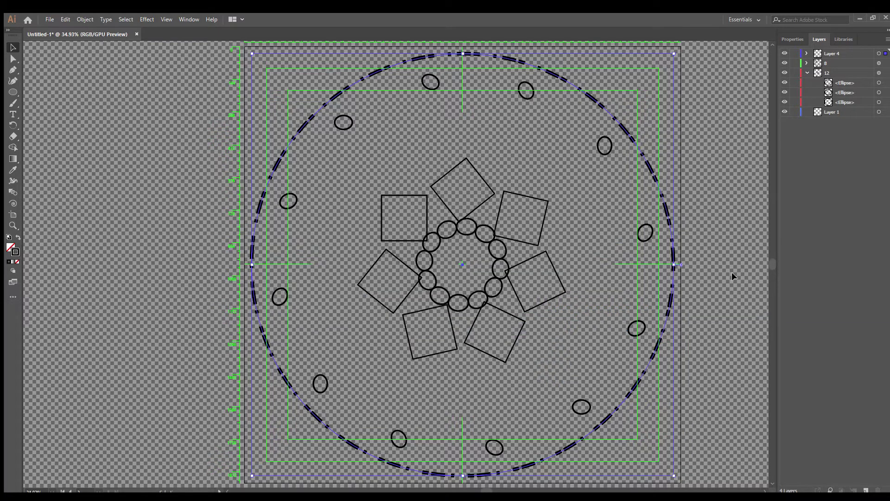
pyautogui.click(732, 271)
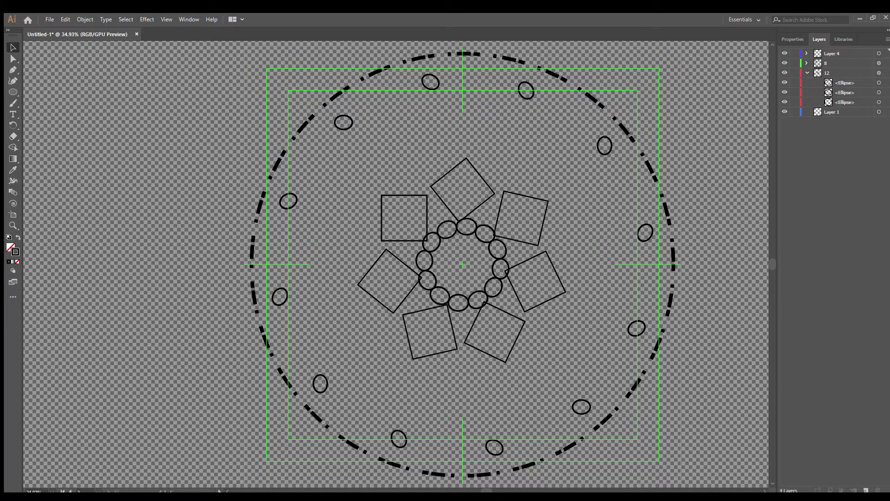
# Step: Create another layer and draw a slightly smaller circle inside the dashed one, centred on the artboard, with no stroke
pyautogui.click(867, 488)
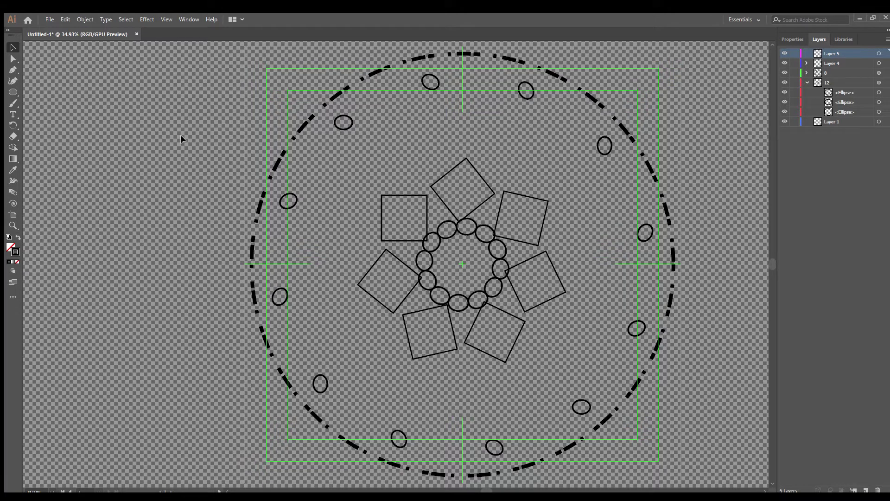
pyautogui.press('l')
pyautogui.moveTo(404, 160); pyautogui.dragTo(587, 304)
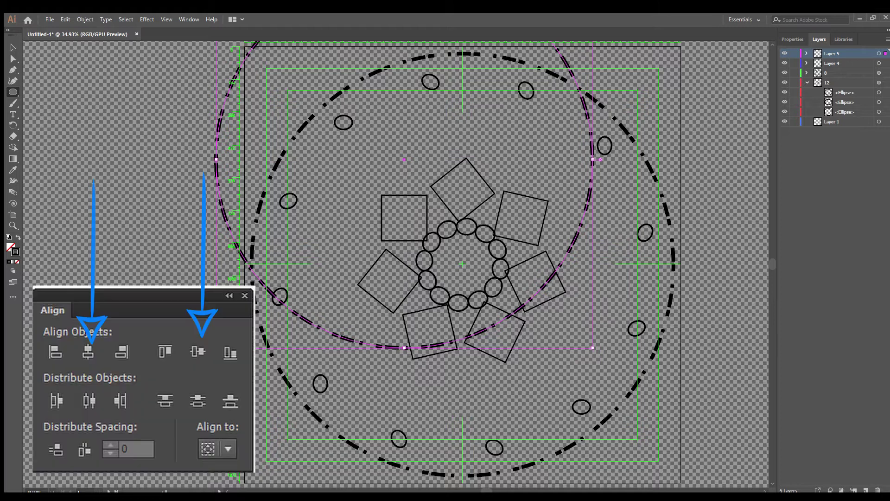
pyautogui.click(151, 351)
pyautogui.click(198, 351)
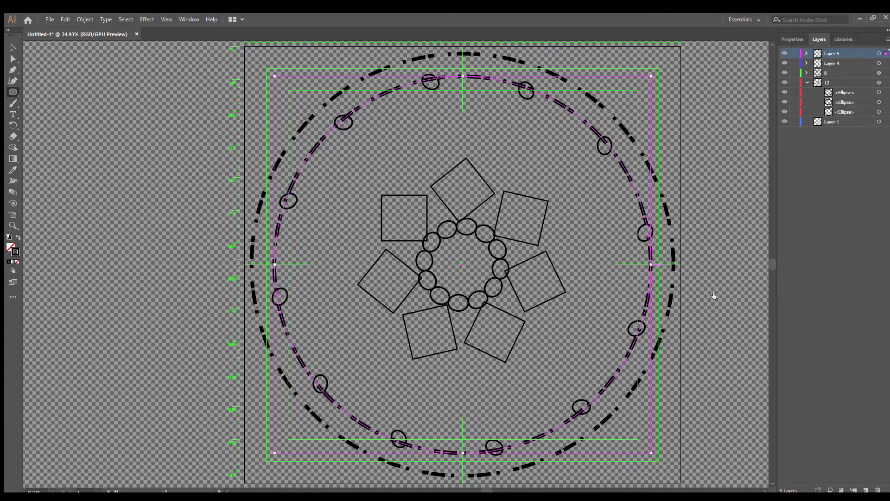
pyautogui.press('/')
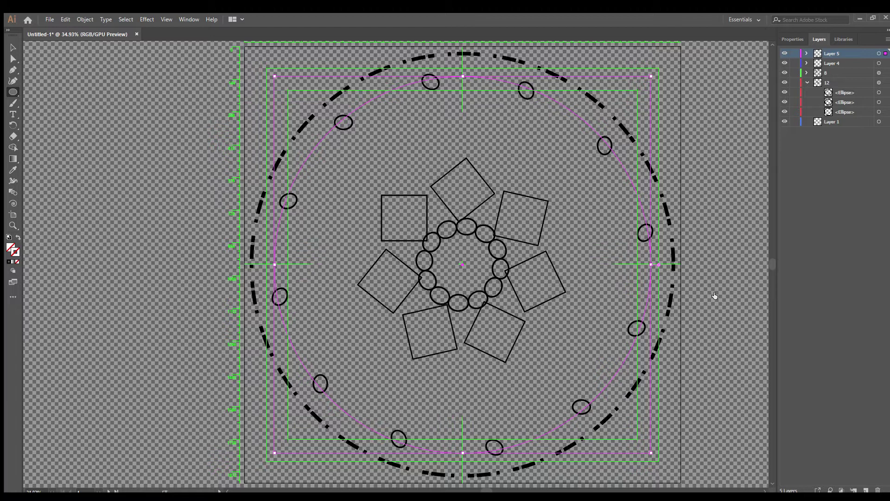
# Step: Apply a Transform effect to Layer 5 that repeats its artwork as four rotated instances around the centre
pyautogui.click(807, 54)
pyautogui.click(879, 54)
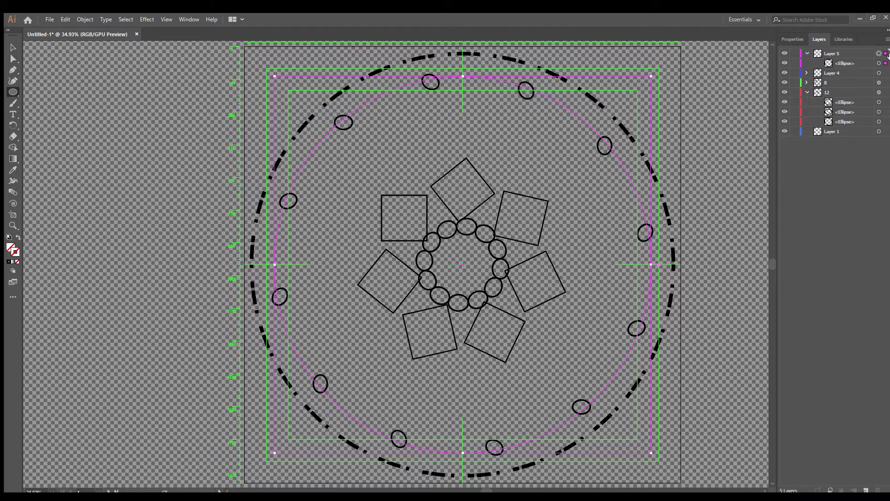
pyautogui.click(148, 19)
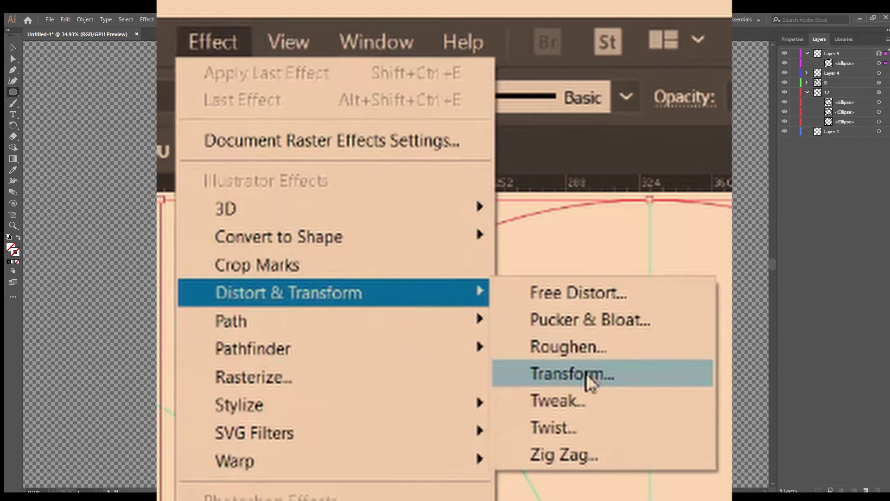
pyautogui.click(586, 374)
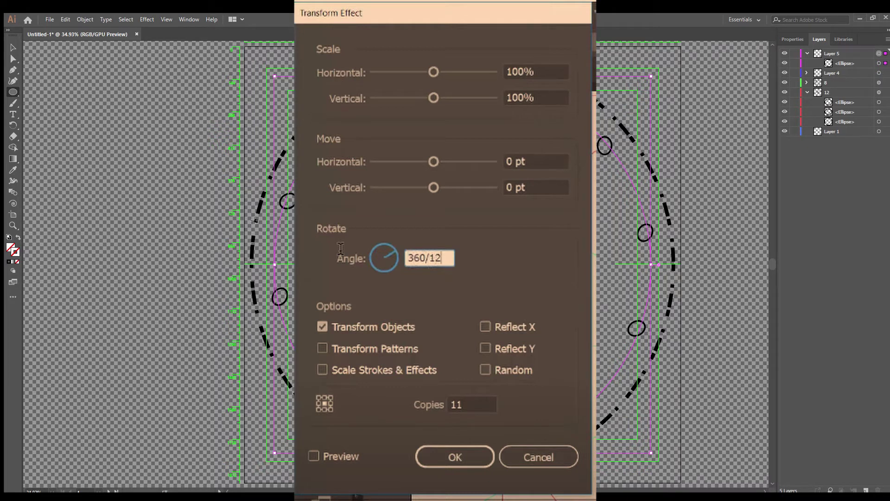
pyautogui.press('Return')
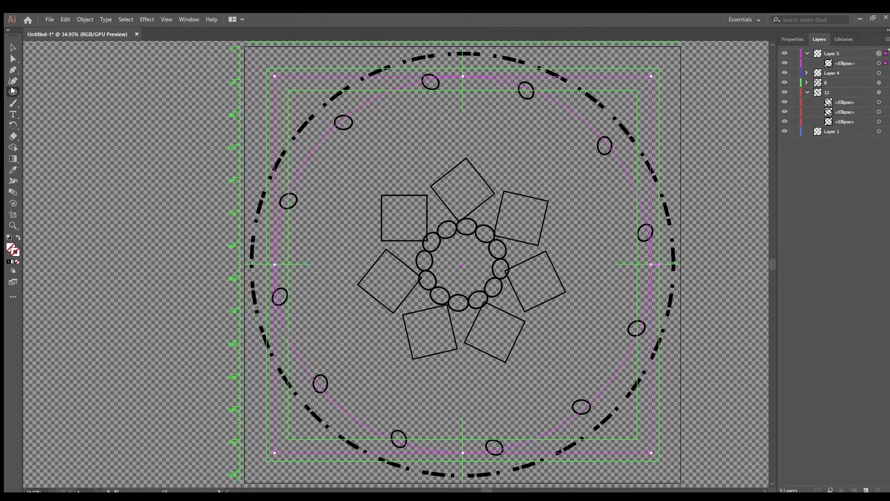
# Step: Draw a hexagon with a thick black stroke on Layer 5 and move it closer to the top centre, above the upper-left square
pyautogui.click(38, 108)
pyautogui.moveTo(339, 170); pyautogui.dragTo(365, 186)
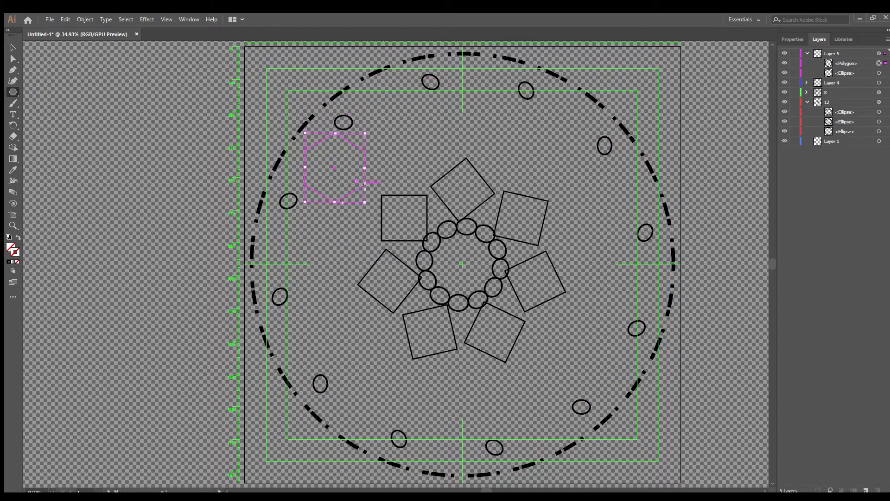
pyautogui.click(682, 159)
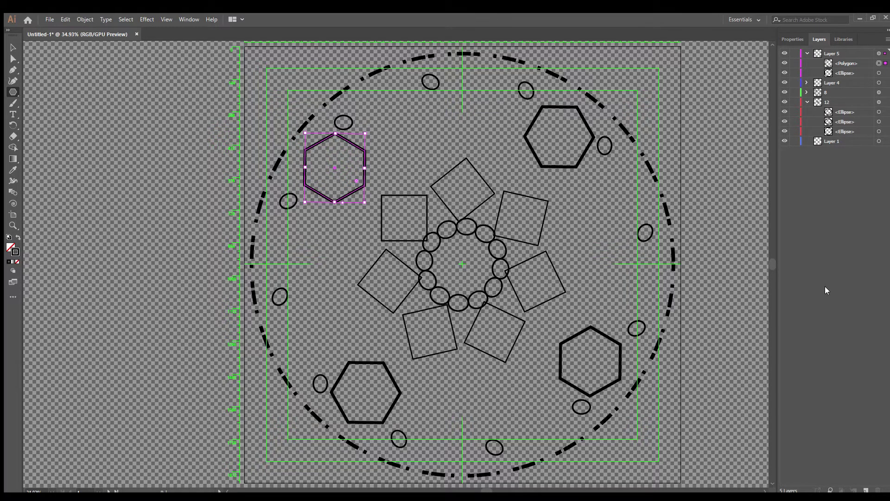
pyautogui.press('v')
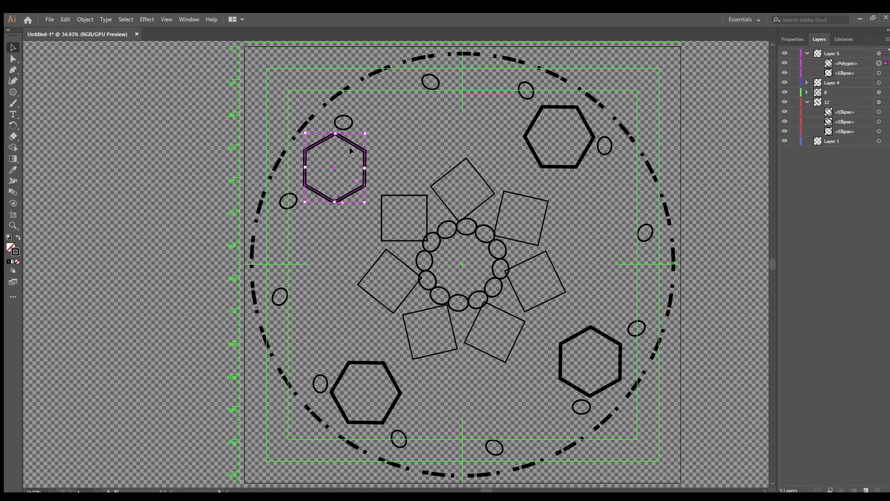
pyautogui.moveTo(351, 142); pyautogui.dragTo(420, 117)
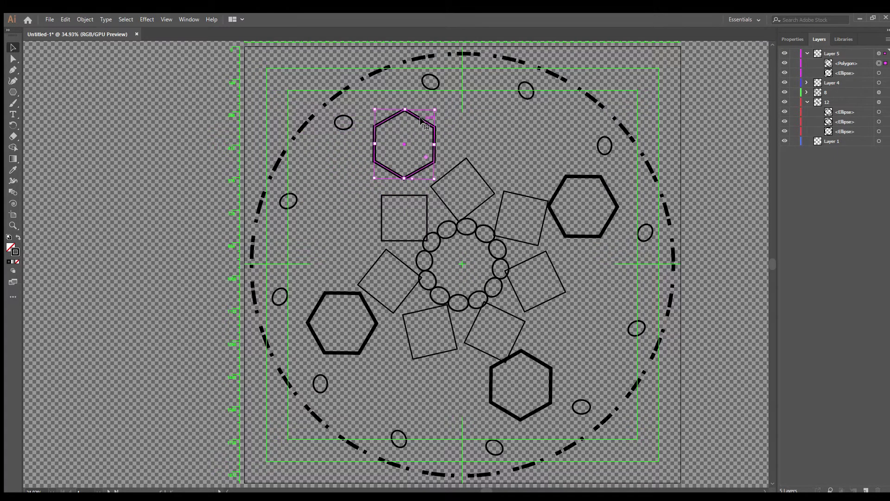
pyautogui.click(714, 255)
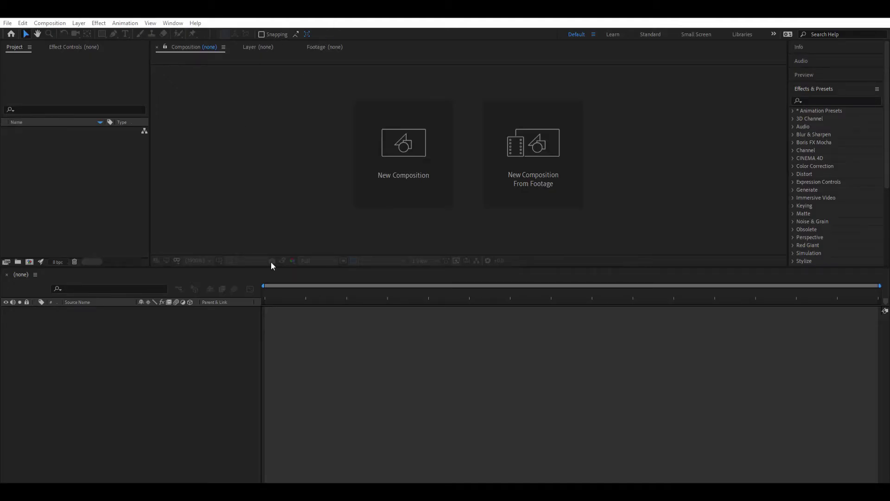
# Step: Switch to After Effects and create a new 1292 x 720 composition
pyautogui.click(90, 179)
pyautogui.click(193, 272)
pyautogui.click(388, 176)
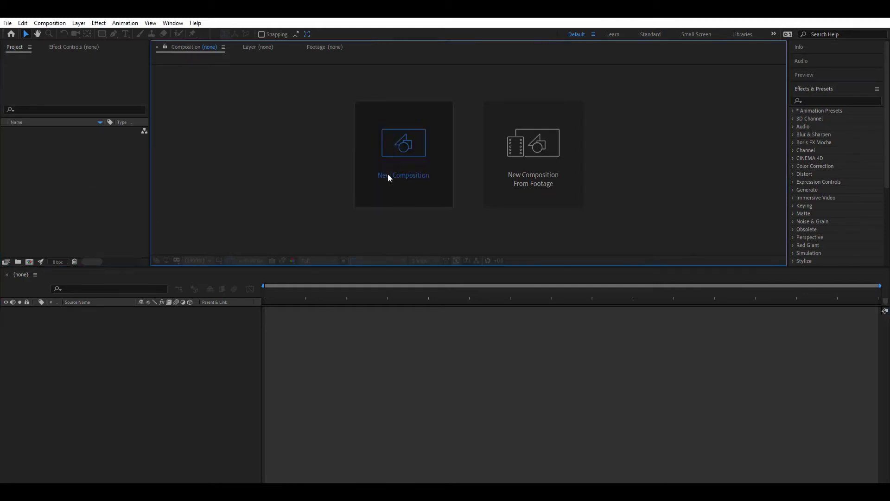
pyautogui.click(670, 342)
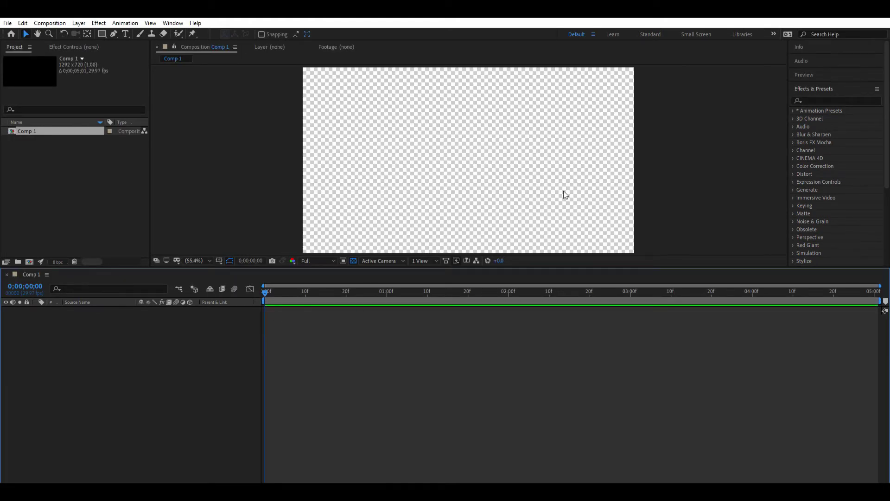
# Step: Import the tutorial seal artwork as a composition with separate layers and open that composition
pyautogui.click(104, 183)
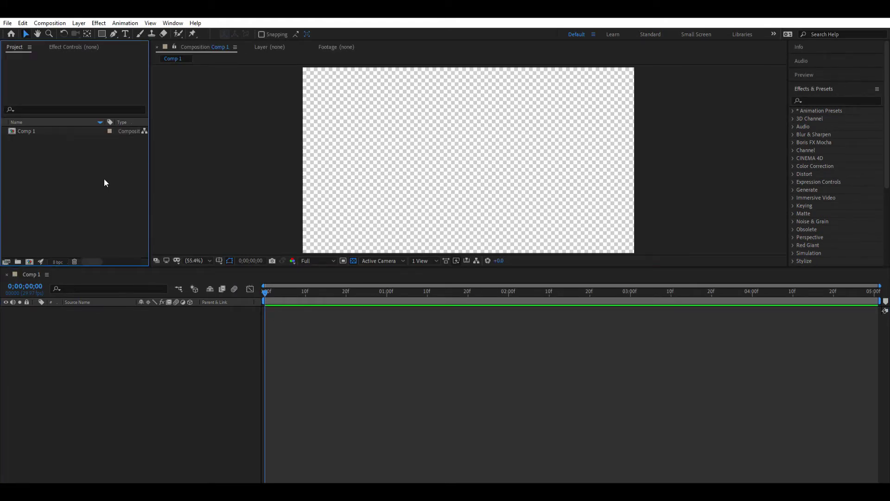
pyautogui.hotkey('ctrl', 'i')
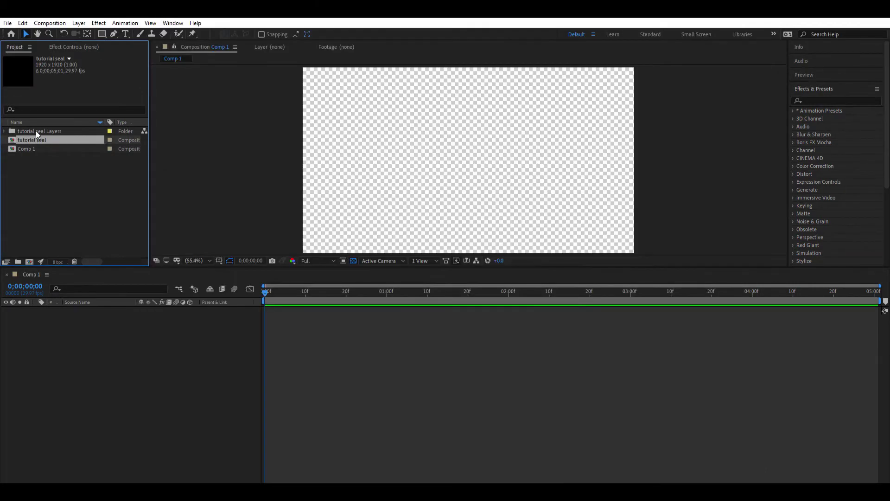
pyautogui.doubleClick(37, 136)
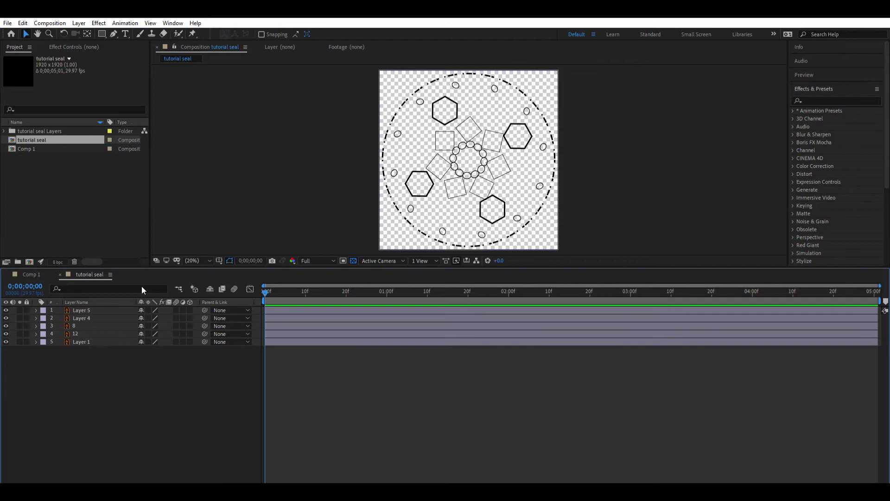
# Step: Create shape layers from the vector layers Layer 5, Layer 4, 8 and 12
pyautogui.click(87, 317)
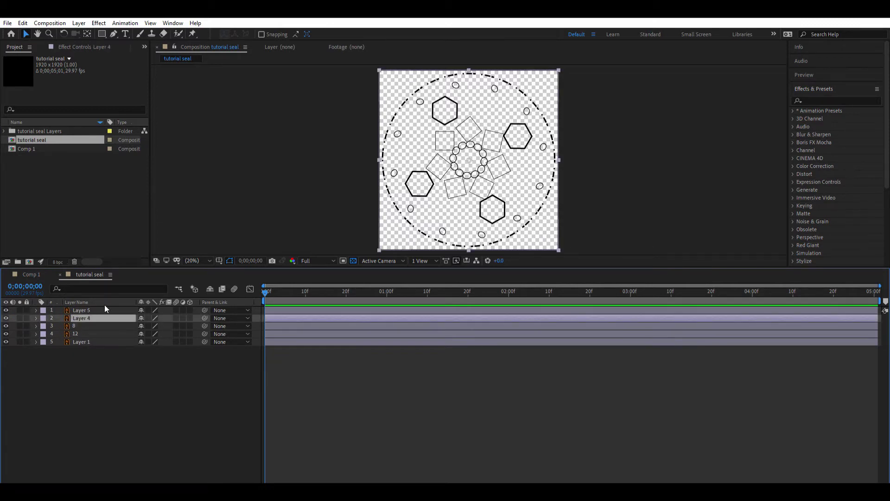
pyautogui.click(104, 310)
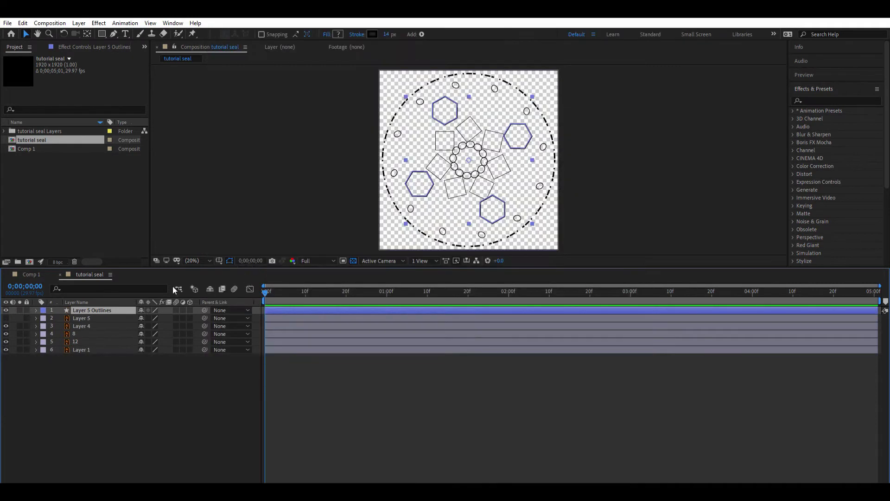
pyautogui.click(81, 324)
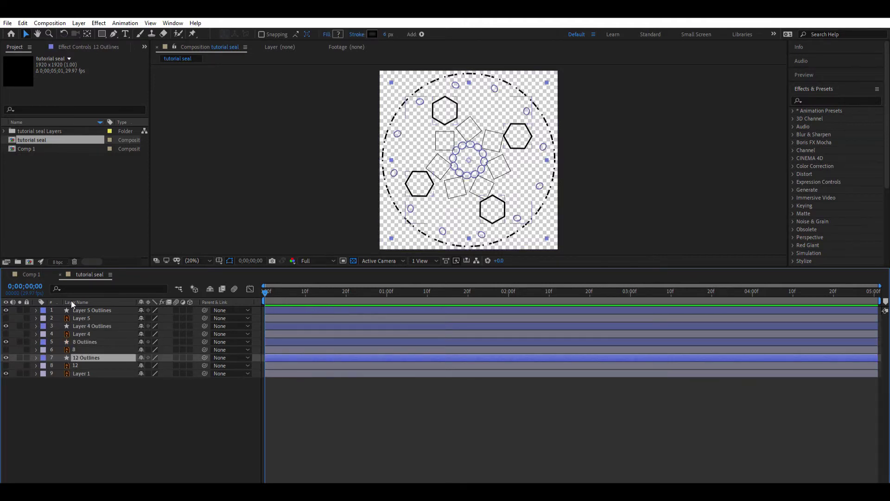
# Step: Add a Rotation keyframe at 0 seconds to the Layer 5, Layer 4, 8 and 12 Outlines layers together
pyautogui.click(101, 311)
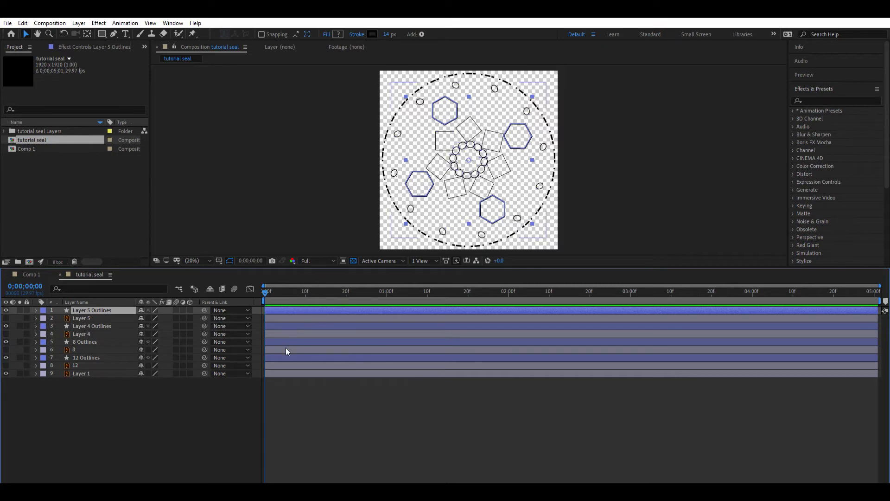
pyautogui.keyDown('ctrl'); pyautogui.click(272, 326); pyautogui.keyUp('ctrl')
pyautogui.keyDown('ctrl'); pyautogui.click(275, 342); pyautogui.keyUp('ctrl')
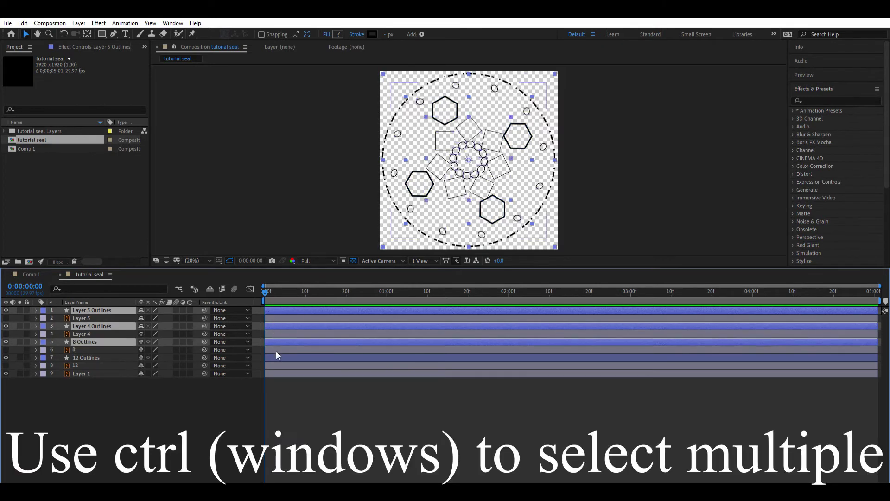
pyautogui.keyDown('ctrl'); pyautogui.click(276, 357); pyautogui.keyUp('ctrl')
pyautogui.press('r')
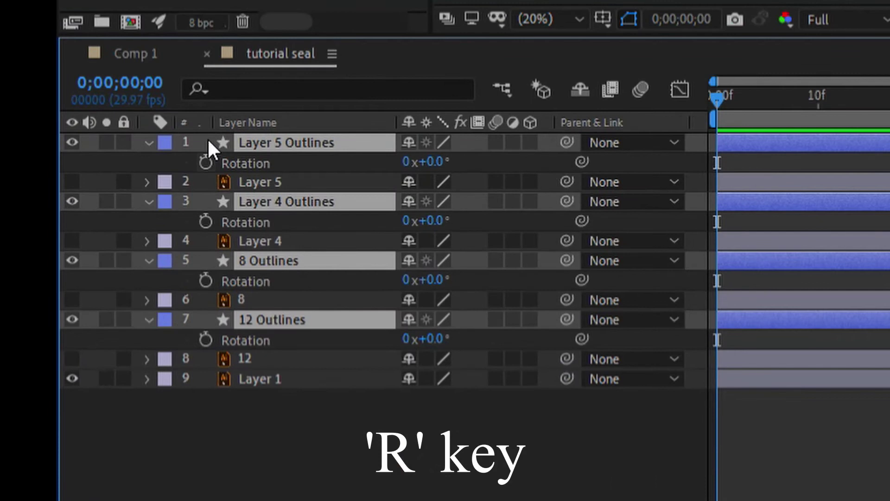
pyautogui.hotkey('alt', 'shift', 'r')
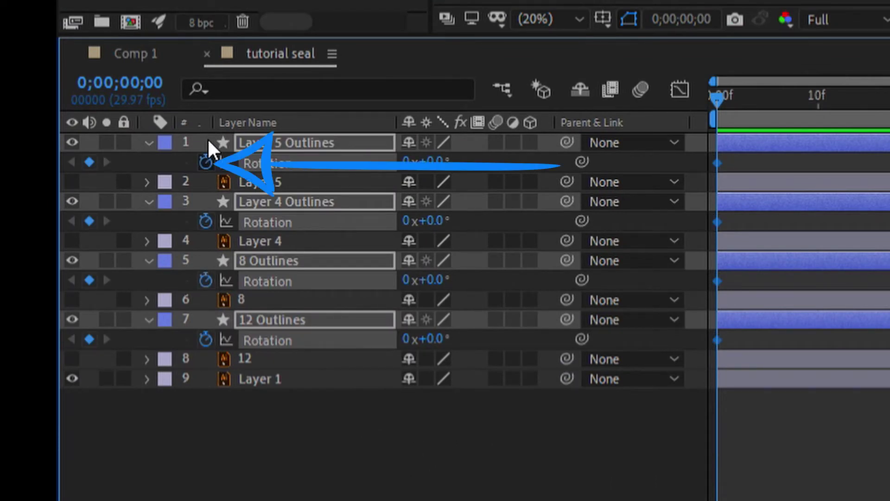
# Step: At the 1-second mark, set the Rotation of Layer 5 Outlines to 1x+73°
pyautogui.moveTo(815, 88); pyautogui.dragTo(389, 287)
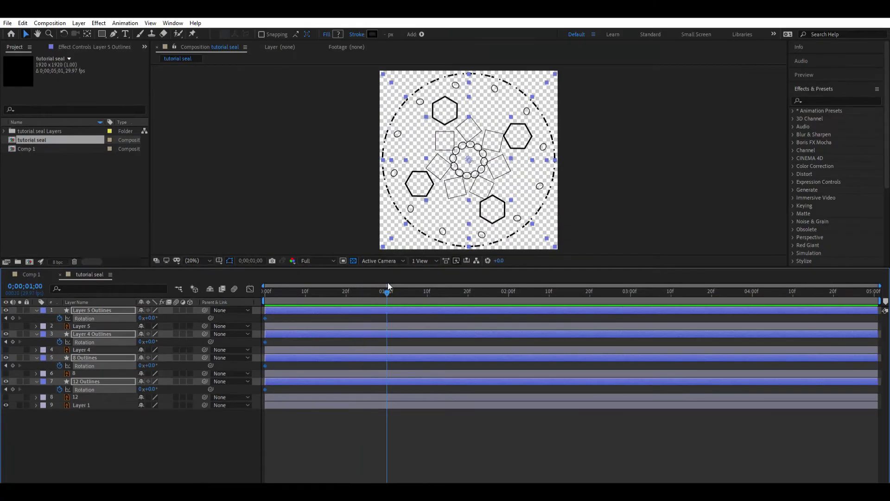
pyautogui.click(378, 316)
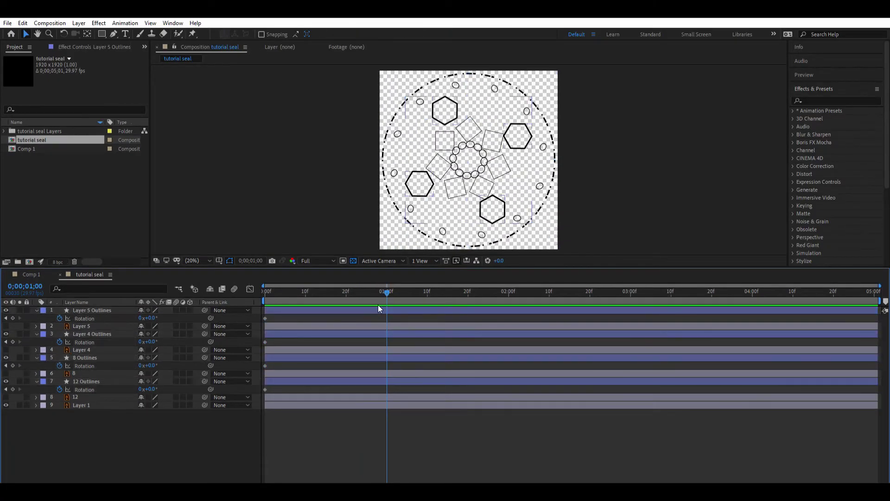
pyautogui.moveTo(158, 312); pyautogui.dragTo(360, 309)
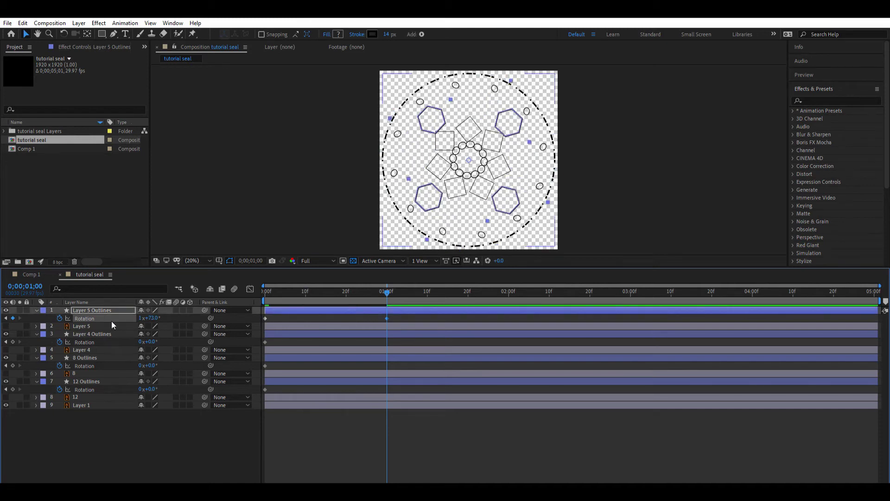
# Step: At 1 second, set the Rotation of Layer 4 Outlines to 3x+326° and give Layer 5 Outlines 5 full revolutions
pyautogui.click(116, 333)
pyautogui.moveTo(149, 341); pyautogui.dragTo(817, 337)
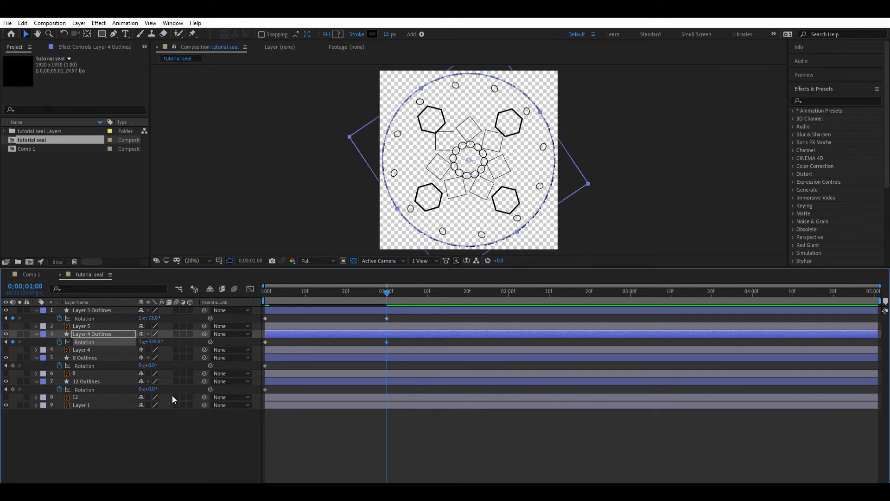
pyautogui.click(141, 318)
pyautogui.write('5')
pyautogui.press('Return')
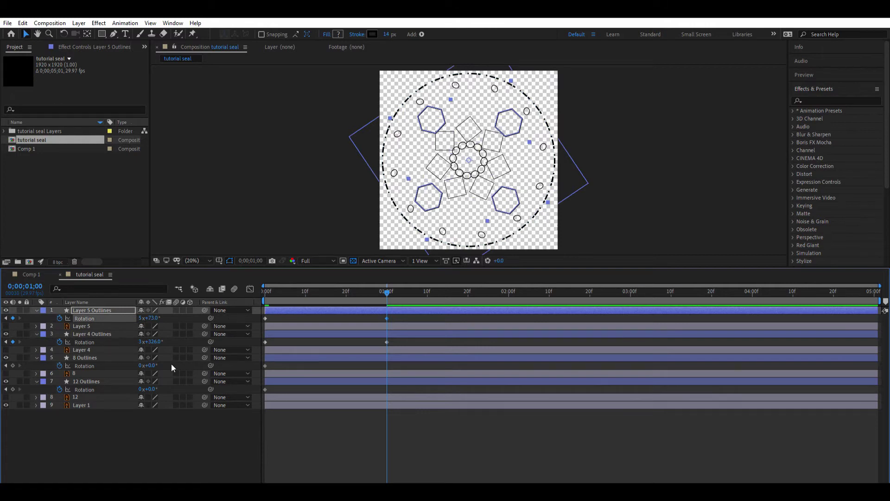
# Step: At 1 second, set counter-rotations of -4x-96° for 8 Outlines and -6x-163° for 12 Outlines
pyautogui.moveTo(152, 365); pyautogui.dragTo(76, 360)
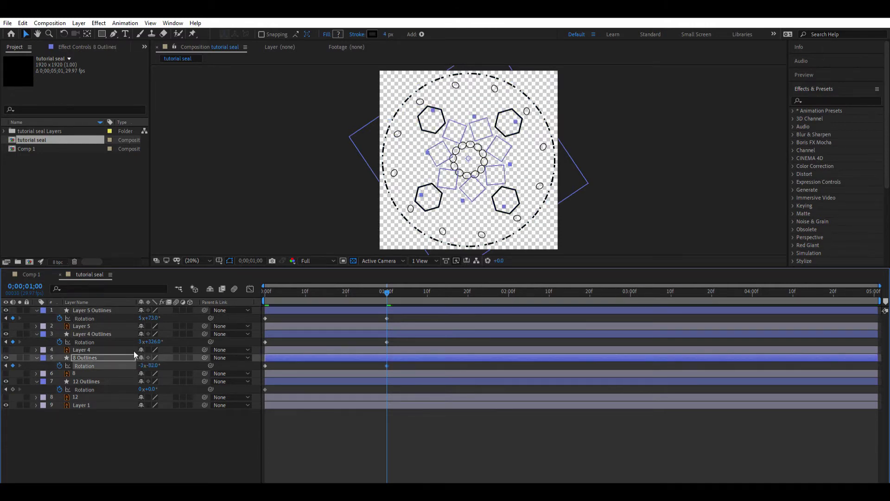
pyautogui.moveTo(156, 365); pyautogui.dragTo(1, 378)
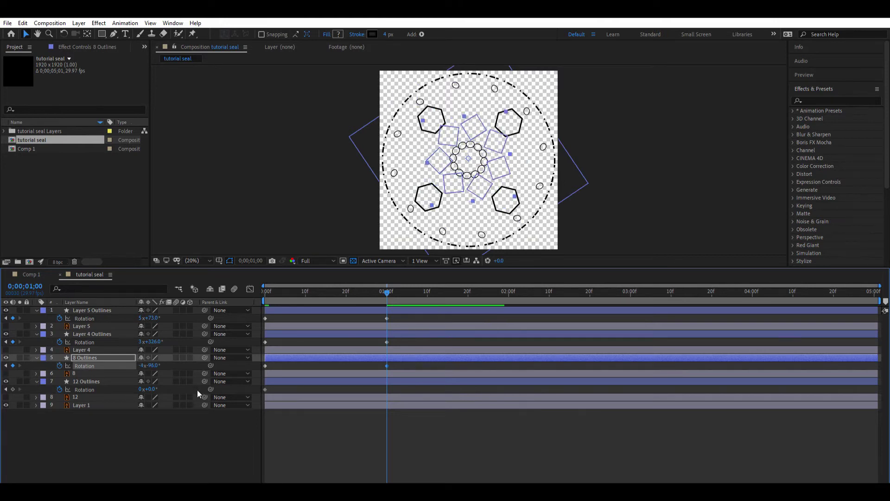
pyautogui.click(155, 382)
pyautogui.moveTo(155, 385); pyautogui.dragTo(33, 402)
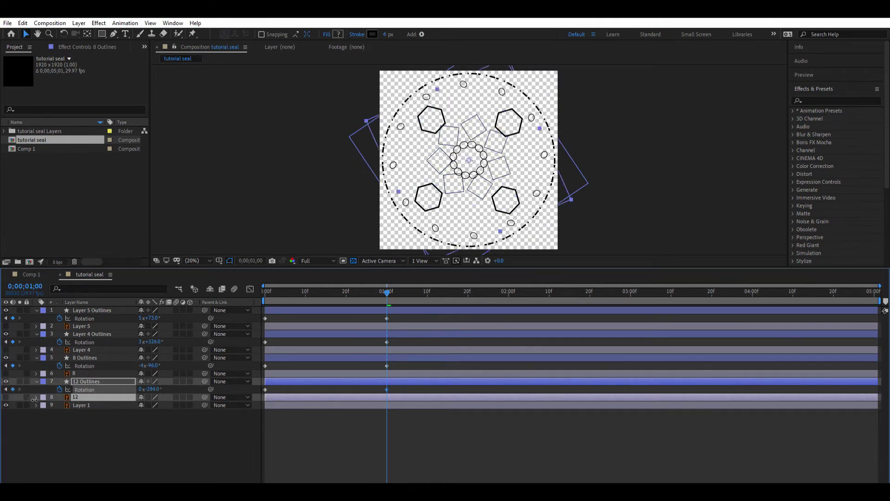
pyautogui.moveTo(152, 384); pyautogui.dragTo(63, 391)
pyautogui.click(143, 385)
pyautogui.write('-6')
pyautogui.press('Return')
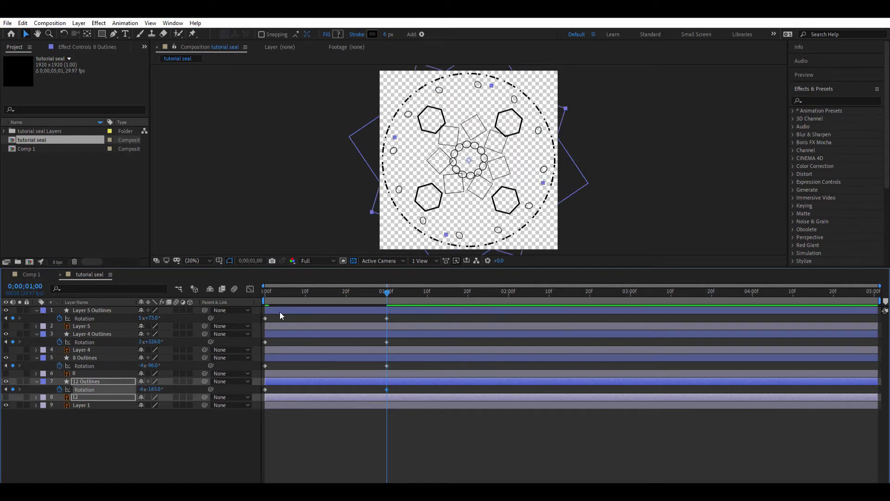
# Step: Preview the rotation animation, then stop playback at the 1-second mark
pyautogui.press('space')
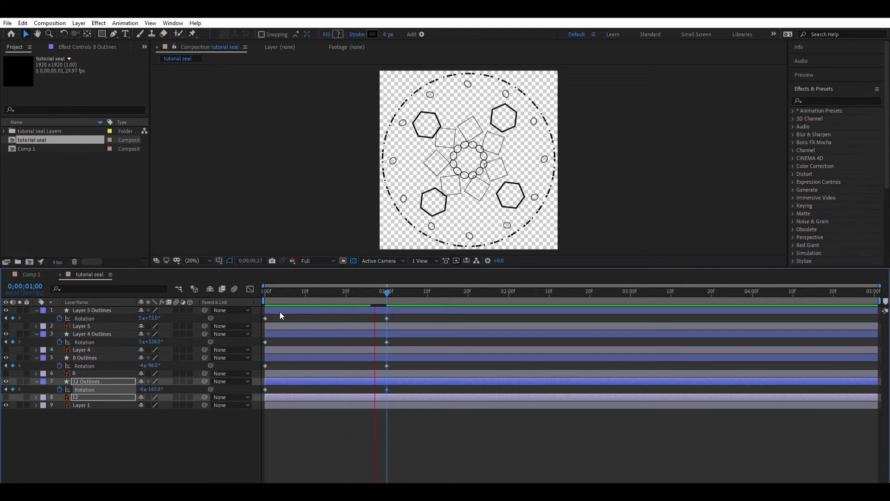
pyautogui.press('space')
pyautogui.click(393, 289)
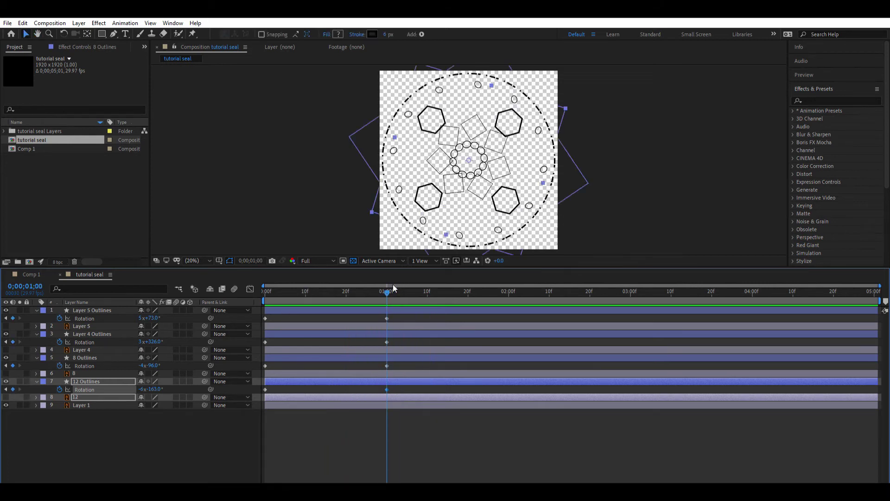
# Step: Set the 1-second rotation to -2 revolutions for 12 Outlines and -1 revolution for 8 Outlines
pyautogui.click(350, 414)
pyautogui.moveTo(146, 390); pyautogui.dragTo(243, 386)
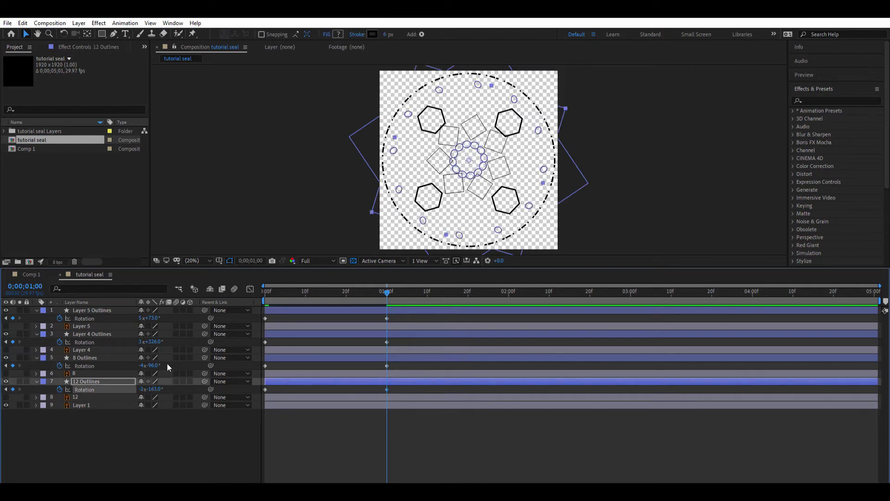
pyautogui.click(144, 366)
pyautogui.write('-1')
pyautogui.press('Return')
# Step: Set the 1-second rotation to 3 revolutions for Layer 5 Outlines and 1 for Layer 4 Outlines, and preview the animation
pyautogui.click(141, 318)
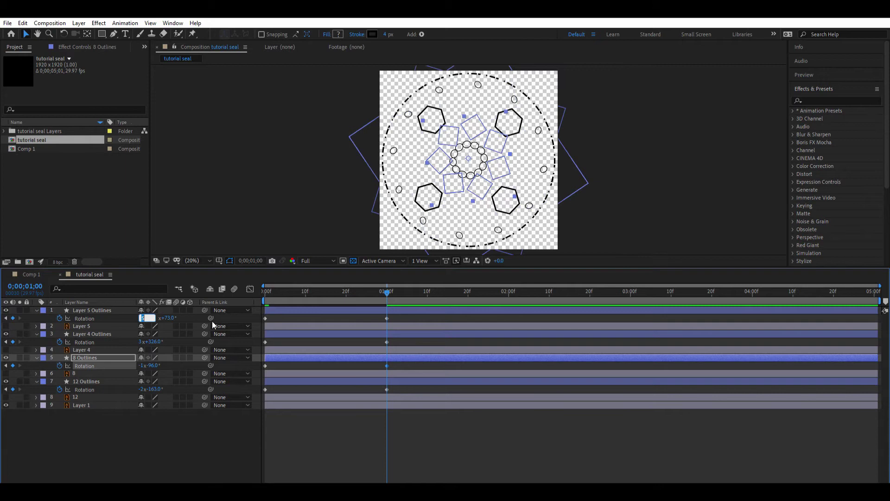
pyautogui.write('3')
pyautogui.press('Return')
pyautogui.click(141, 340)
pyautogui.write('1')
pyautogui.press('Return')
pyautogui.press('space')
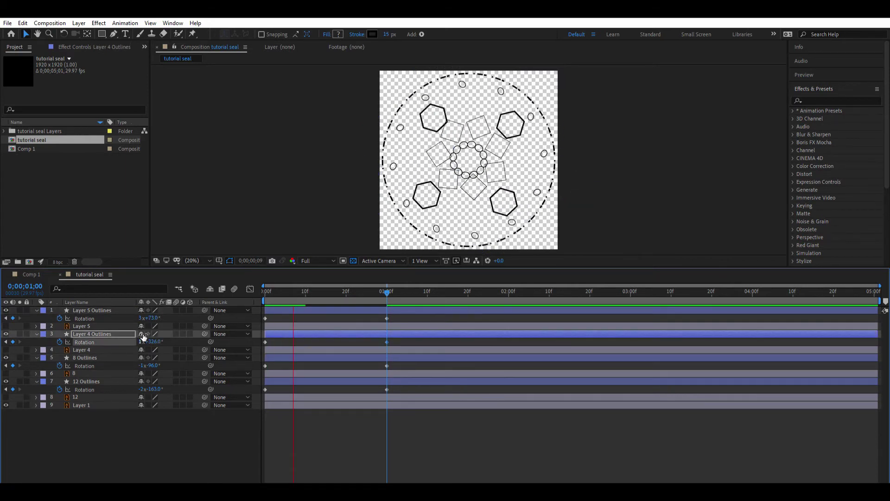
# Step: Move the ending rotation keyframes of all four outline layers to 0;00;02;17
pyautogui.press('space')
pyautogui.moveTo(386, 285); pyautogui.dragTo(578, 287)
pyautogui.moveTo(380, 318); pyautogui.dragTo(407, 394)
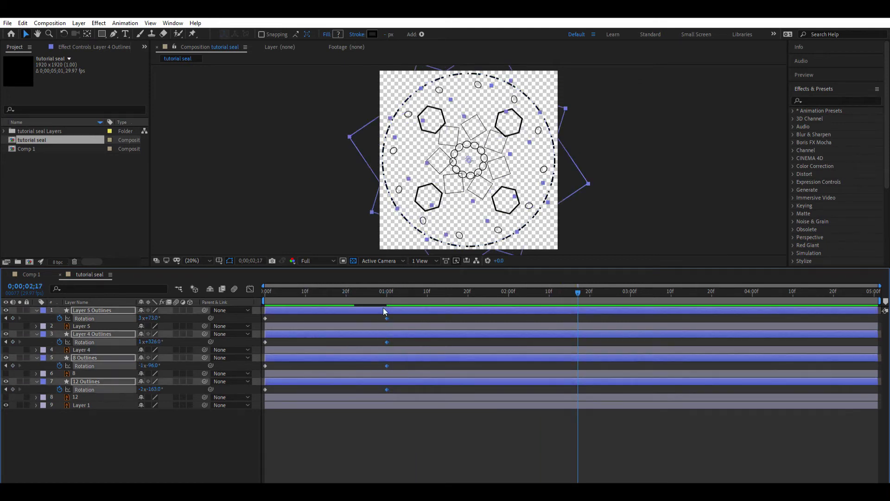
pyautogui.moveTo(388, 317); pyautogui.dragTo(573, 316)
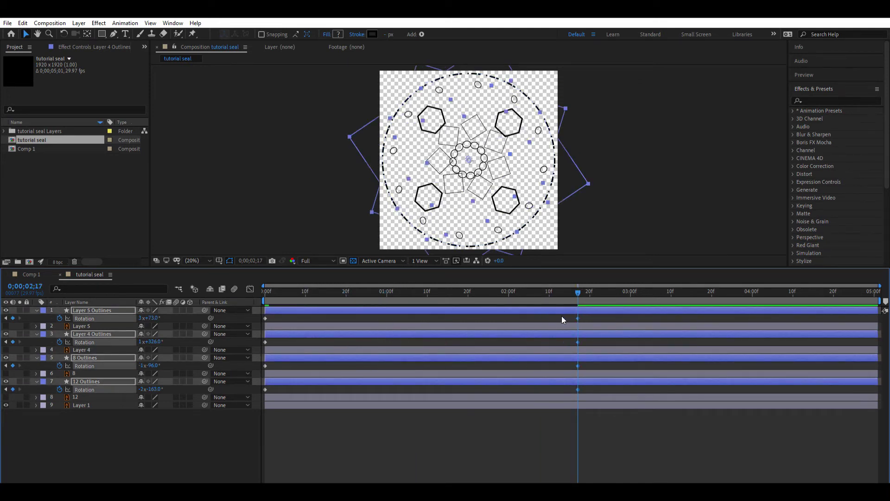
# Step: Move the ending rotation keyframes of all four outline layers out to 0;00;04;27 and preview the animation
pyautogui.press('space')
pyautogui.moveTo(578, 319); pyautogui.dragTo(865, 312)
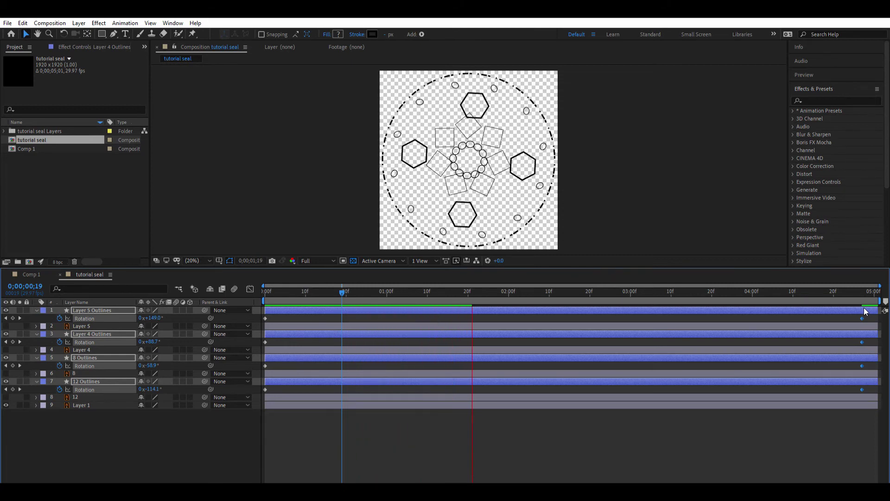
pyautogui.click(433, 451)
pyautogui.click(293, 292)
# Step: Expand Layer 5 Outlines and add a Trim Paths operator to its contents
pyautogui.click(59, 309)
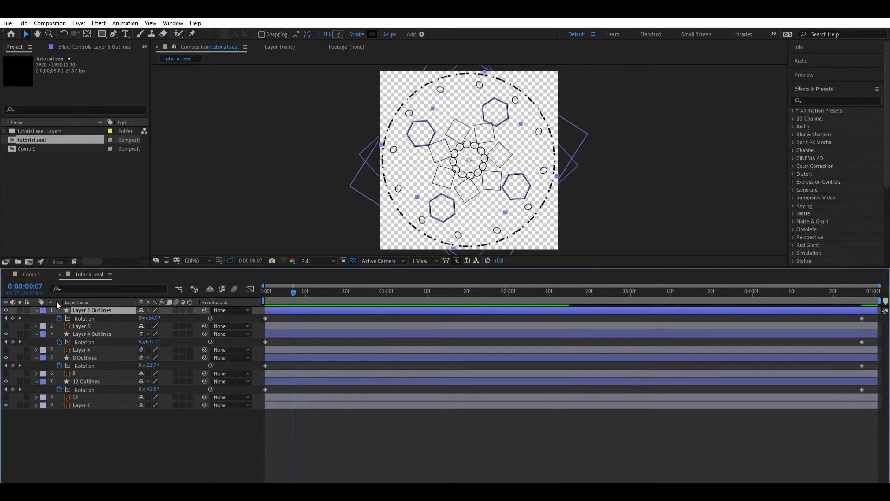
pyautogui.click(37, 310)
pyautogui.click(36, 310)
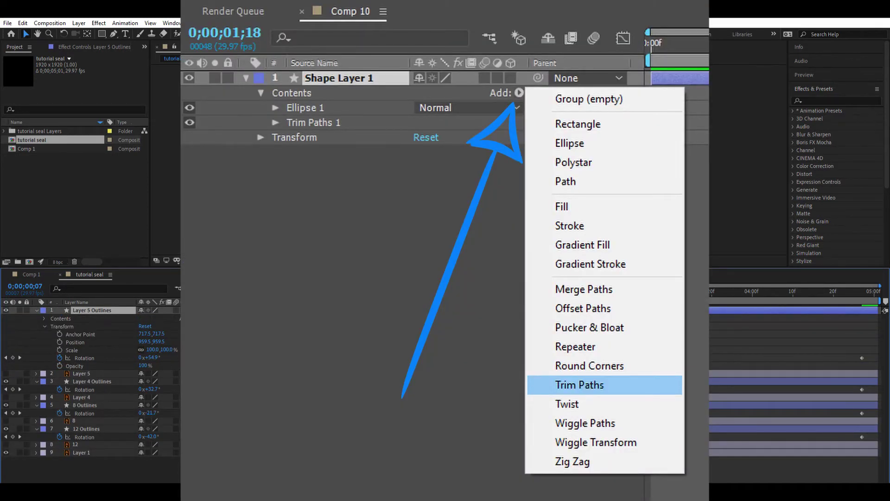
pyautogui.click(223, 271)
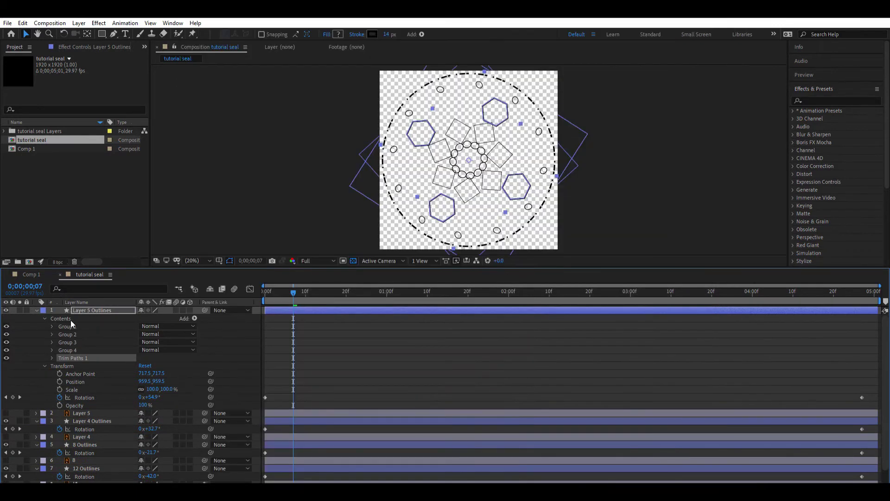
# Step: Toggle the visibility of individual shape groups in Layer 5 Outlines to identify which hexagon each one controls
pyautogui.click(69, 324)
pyautogui.click(6, 326)
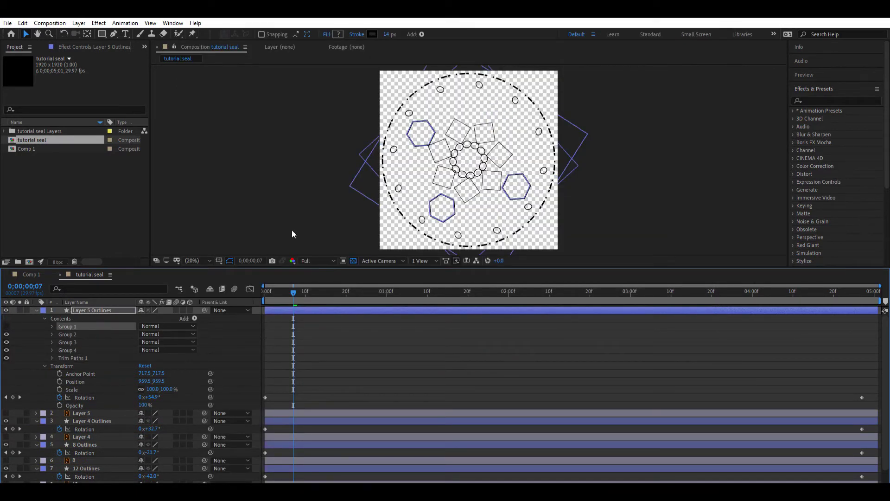
pyautogui.click(6, 333)
pyautogui.click(6, 334)
pyautogui.click(6, 342)
pyautogui.click(6, 341)
pyautogui.click(63, 357)
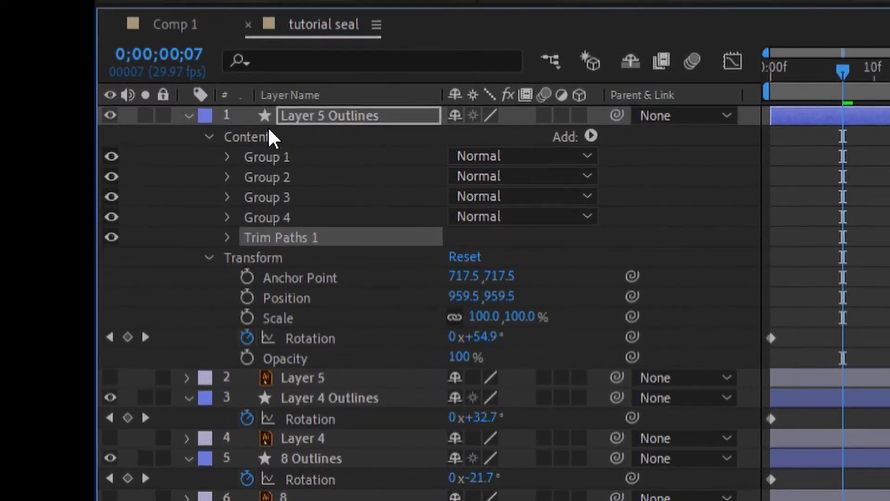
# Step: Try a stroke width of 10 on Group 1 of Layer 5 Outlines, and undo the change
pyautogui.click(67, 326)
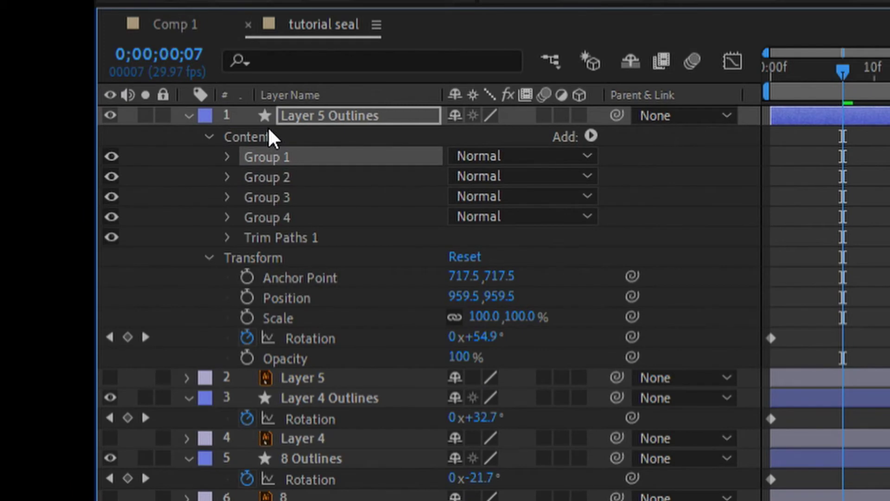
pyautogui.click(227, 156)
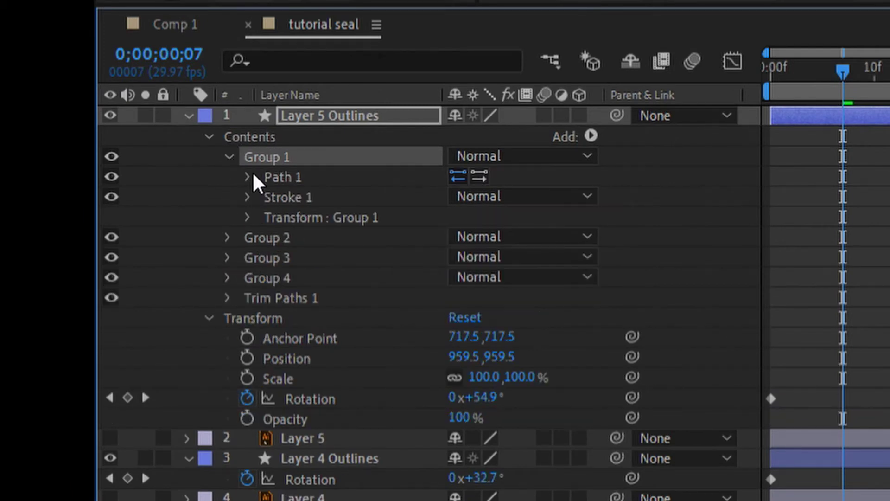
pyautogui.click(247, 197)
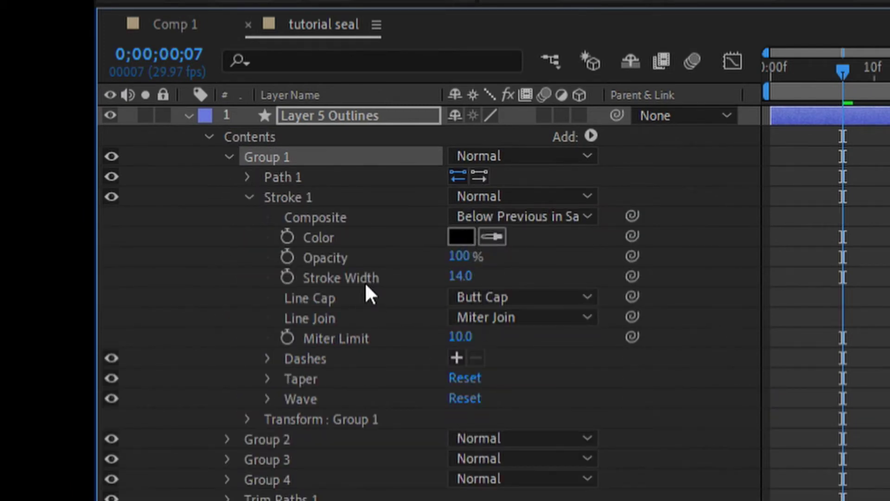
pyautogui.click(462, 276)
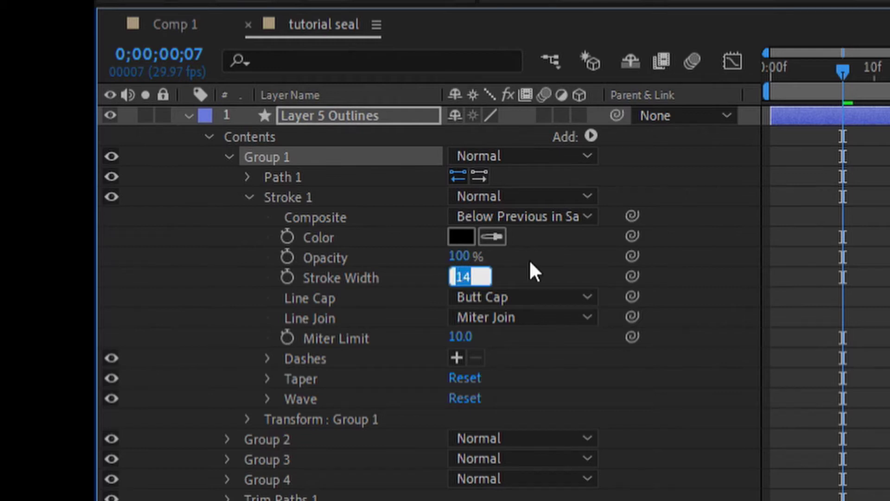
pyautogui.write('10')
pyautogui.press('Return')
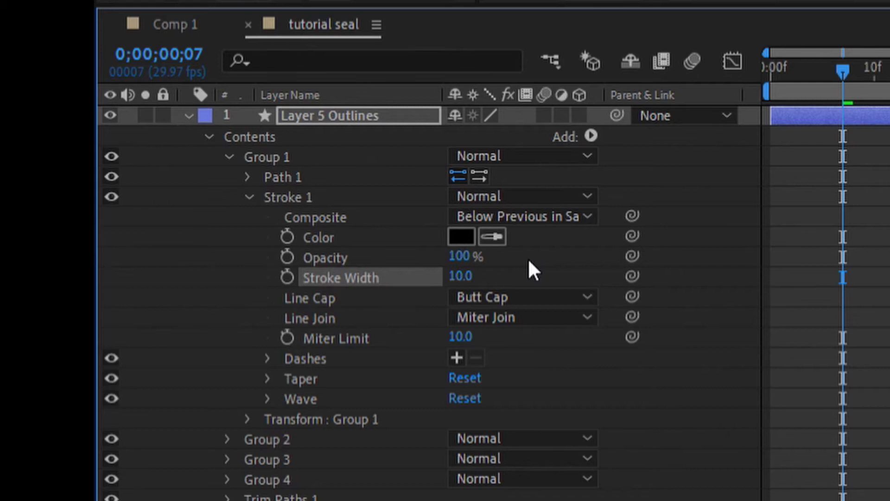
pyautogui.hotkey('ctrl', 'z')
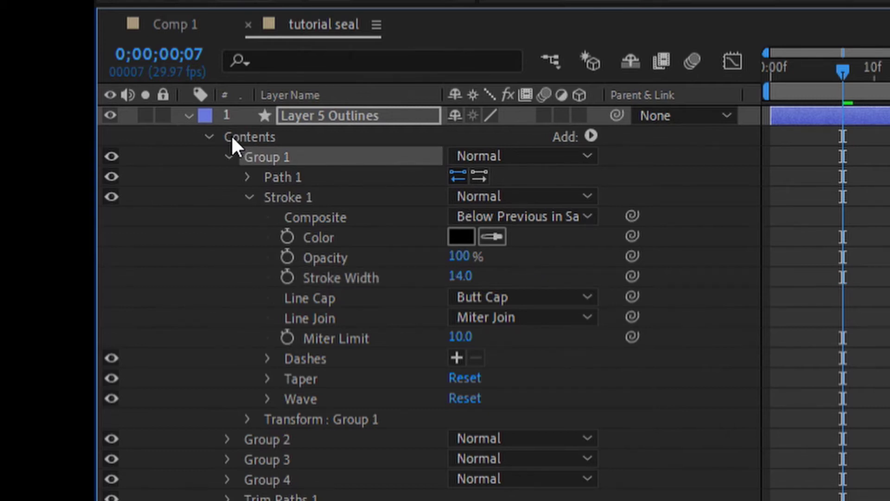
pyautogui.click(229, 156)
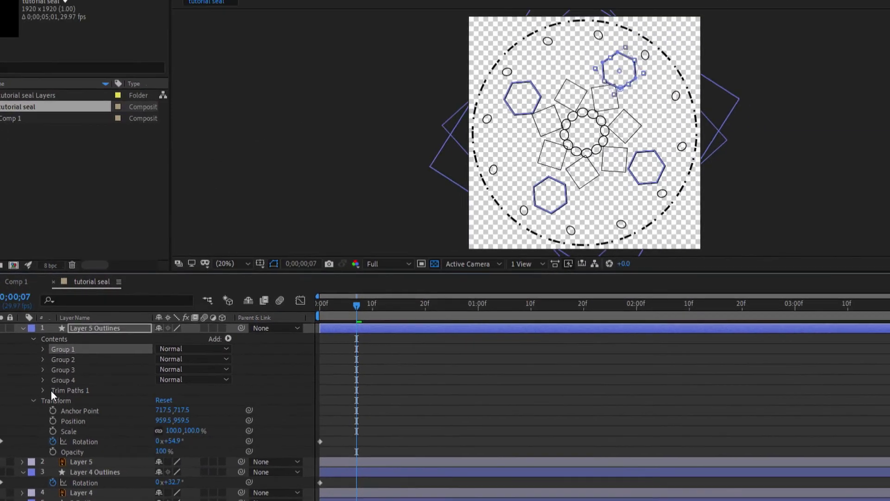
# Step: Keyframe the Trim Paths Start value of Layer 5 Outlines at 100% on the first frame
pyautogui.click(41, 389)
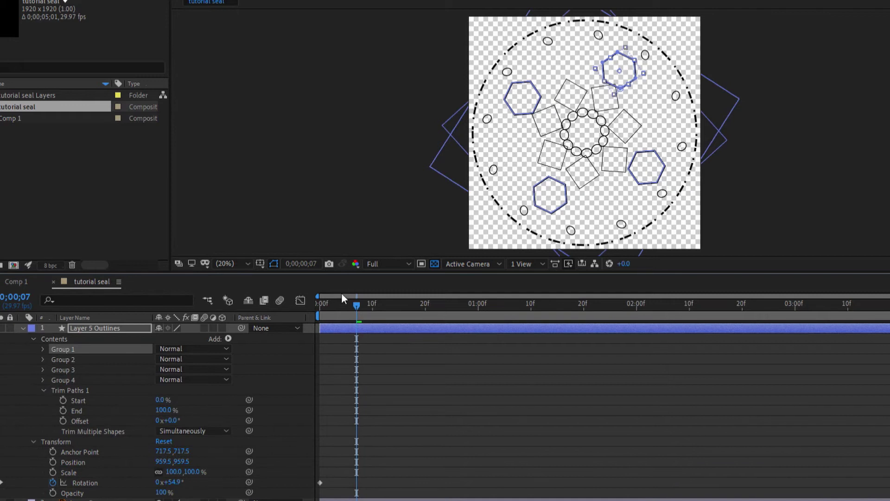
pyautogui.moveTo(342, 300); pyautogui.dragTo(277, 309)
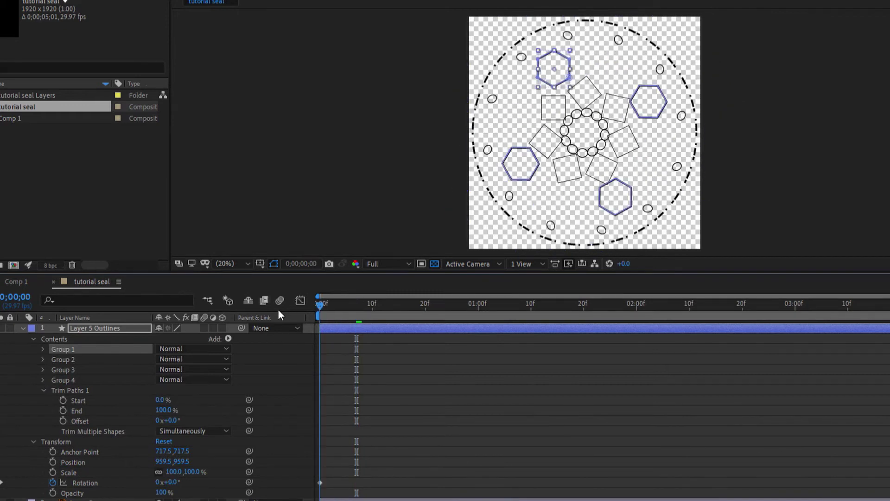
pyautogui.click(63, 400)
pyautogui.moveTo(164, 400); pyautogui.dragTo(380, 388)
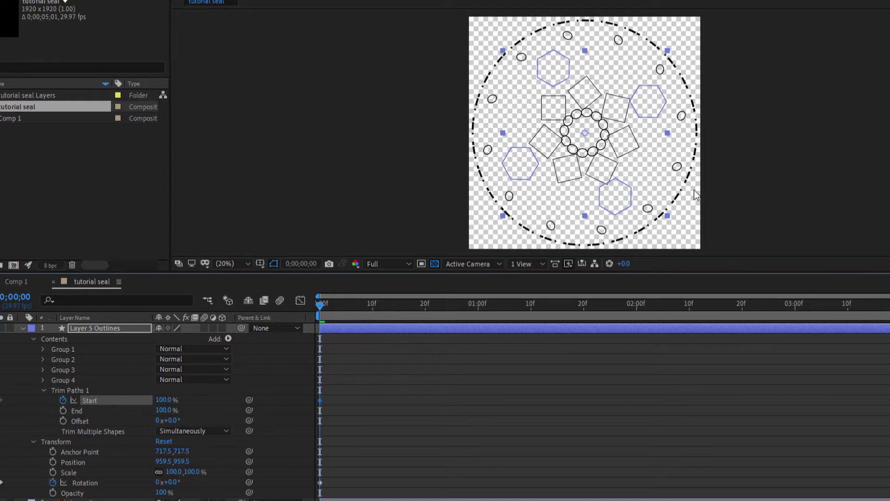
# Step: Add a second Trim Paths Start keyframe of 0% at frame 10 for Layer 5 Outlines and preview it
pyautogui.click(740, 144)
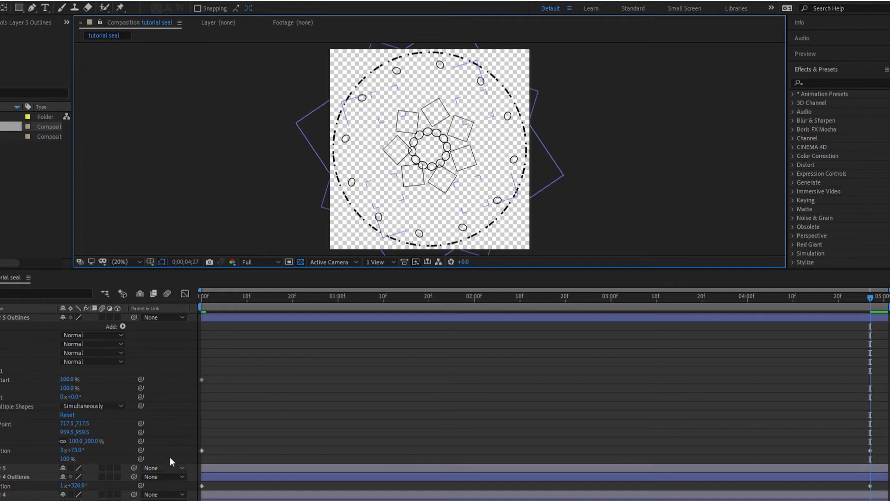
pyautogui.moveTo(72, 381); pyautogui.dragTo(67, 381)
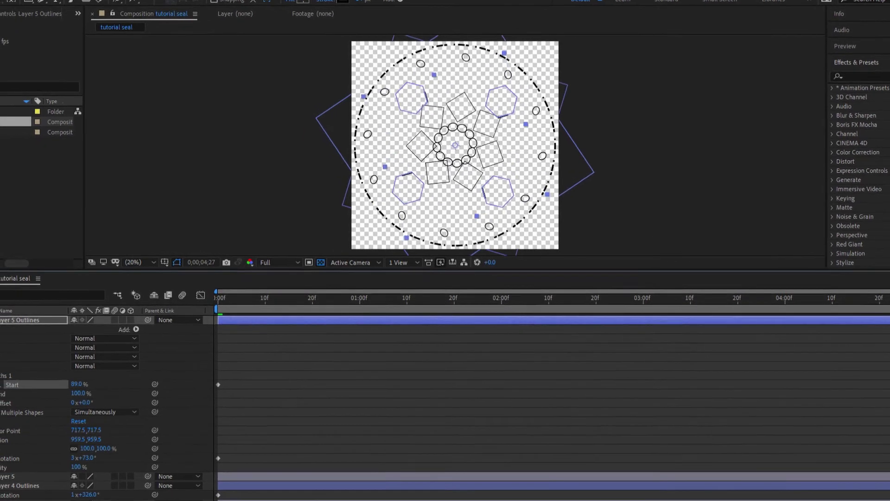
pyautogui.moveTo(889, 383); pyautogui.dragTo(256, 370)
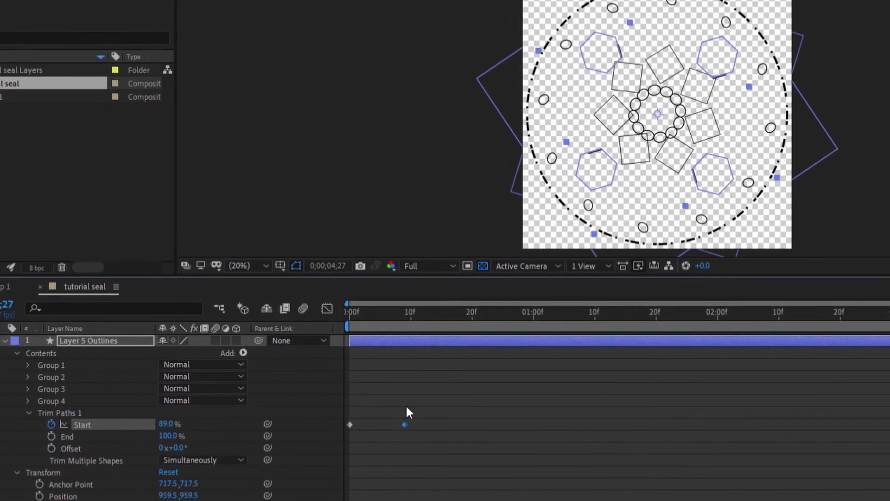
pyautogui.press('j')
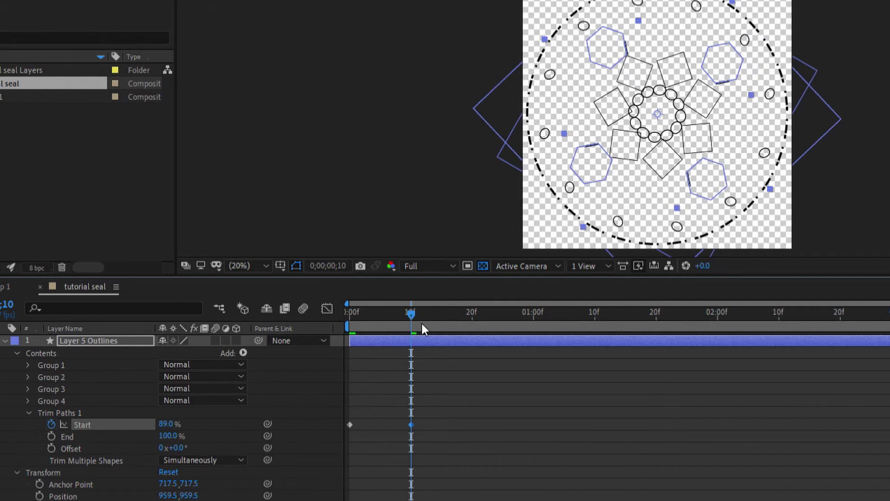
pyautogui.moveTo(172, 420); pyautogui.dragTo(139, 420)
pyautogui.click(512, 420)
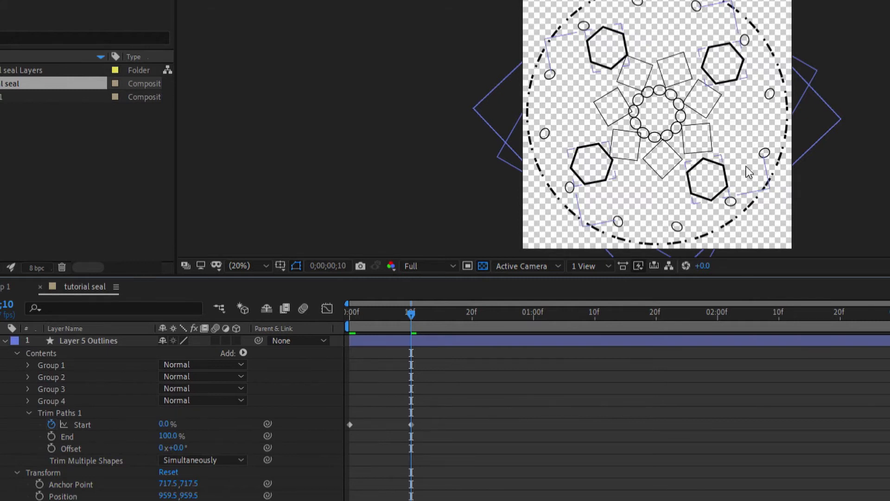
pyautogui.moveTo(412, 314); pyautogui.dragTo(293, 320)
pyautogui.press('space')
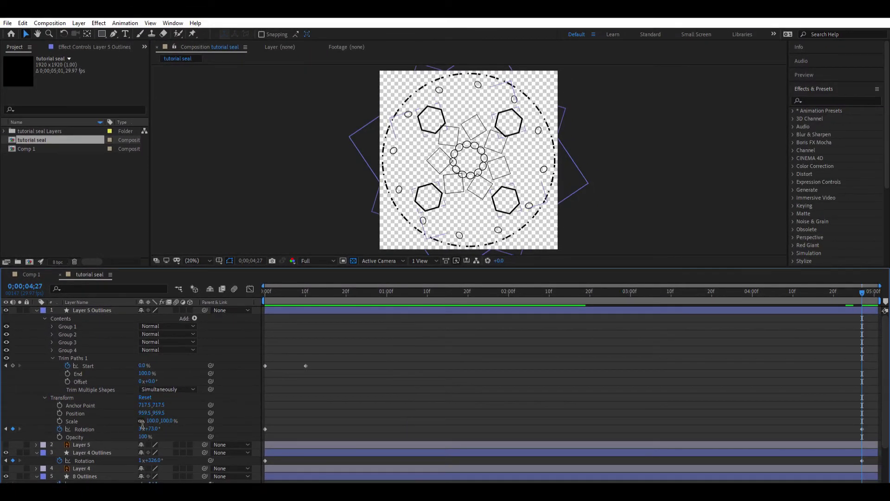
# Step: Set the rotation of Layer 5 Outlines at 0;00;04;27 to 2 revolutions and preview from the first frame
pyautogui.click(141, 428)
pyautogui.write('2')
pyautogui.press('Return')
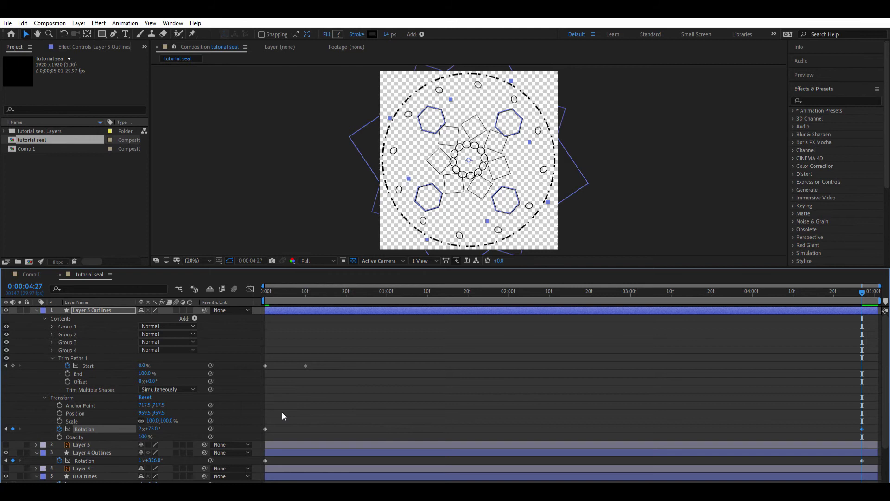
pyautogui.press('space')
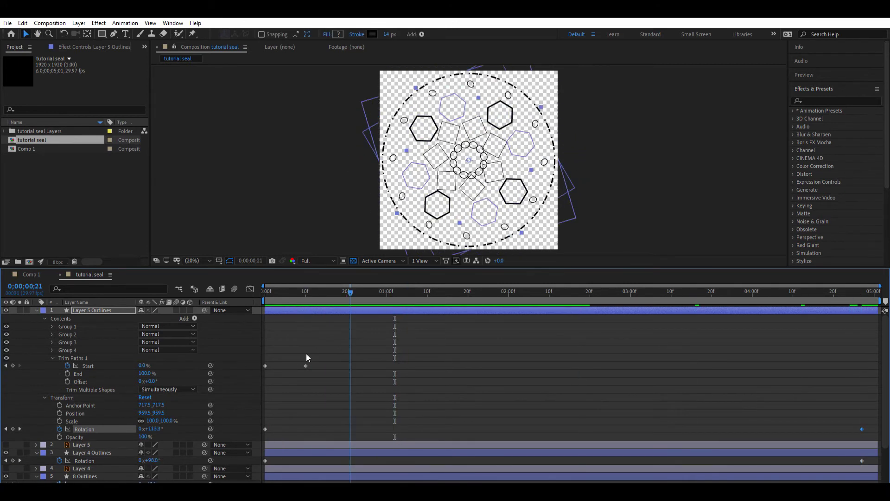
pyautogui.moveTo(325, 349); pyautogui.dragTo(230, 366)
pyautogui.press('space')
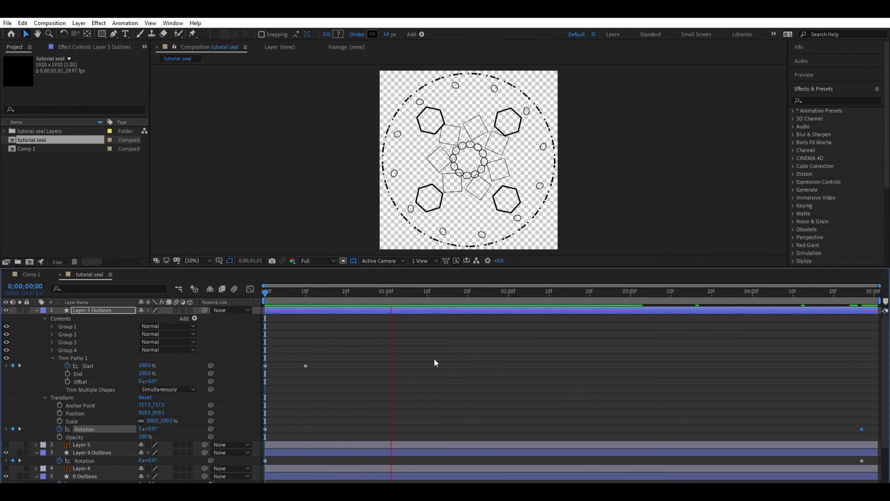
# Step: Set Trim Multiple Shapes to Individually for Layer 5 Outlines, move the second Start keyframe to 0;00;01;12, and preview
pyautogui.click(307, 292)
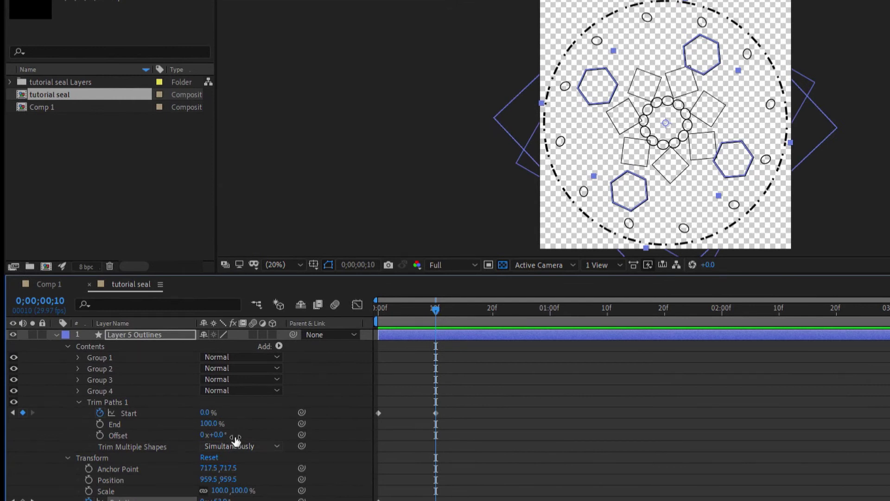
pyautogui.click(235, 460)
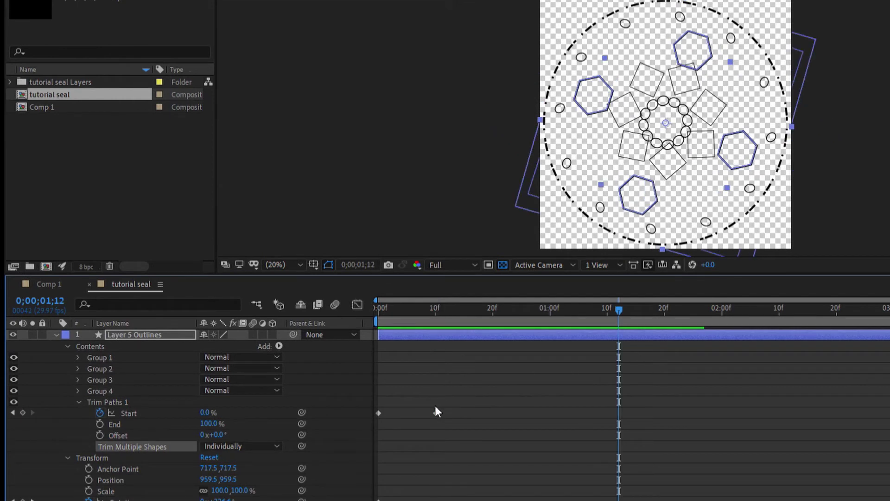
pyautogui.click(436, 412)
pyautogui.moveTo(438, 403); pyautogui.dragTo(620, 401)
pyautogui.press('space')
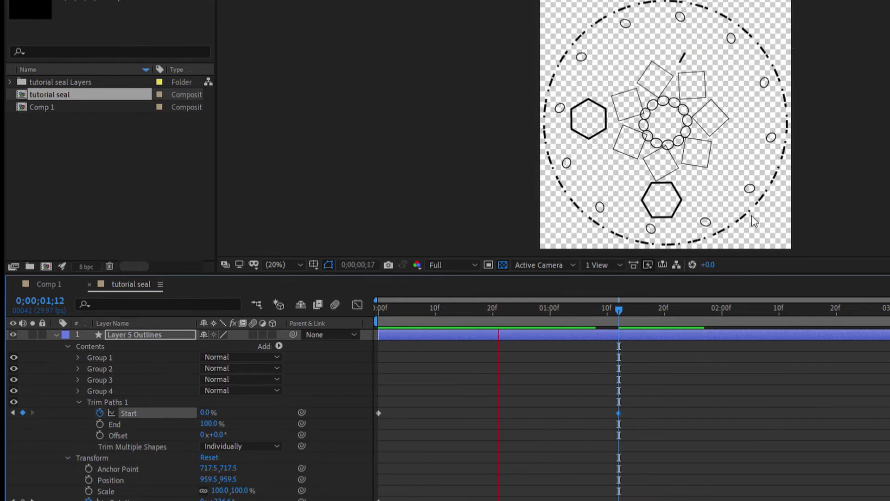
pyautogui.press('space')
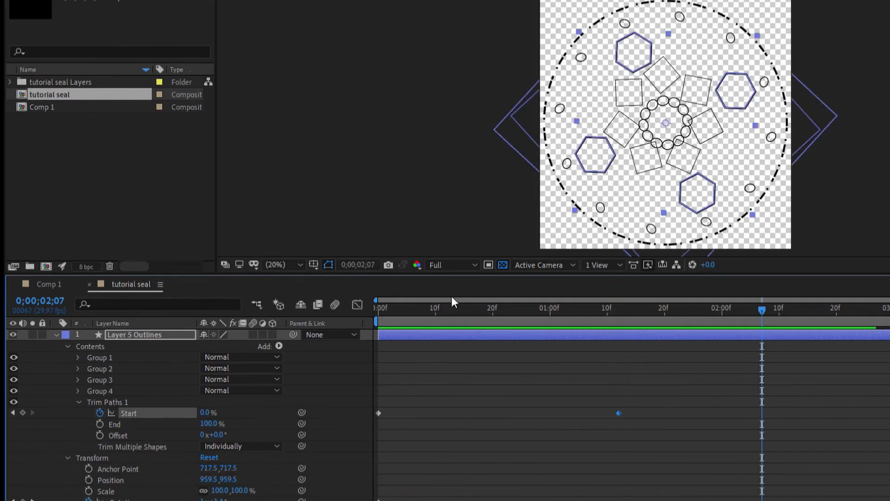
# Step: Return to the first frame and add Trim Paths to Layer 4 Outlines and 8 Outlines
pyautogui.moveTo(393, 306); pyautogui.dragTo(366, 306)
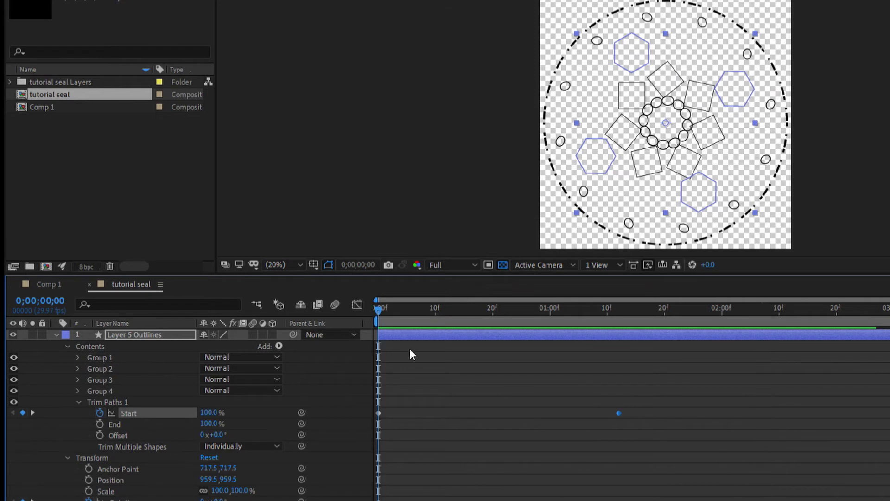
pyautogui.scroll(-1, 449, 417)
pyautogui.click(406, 494)
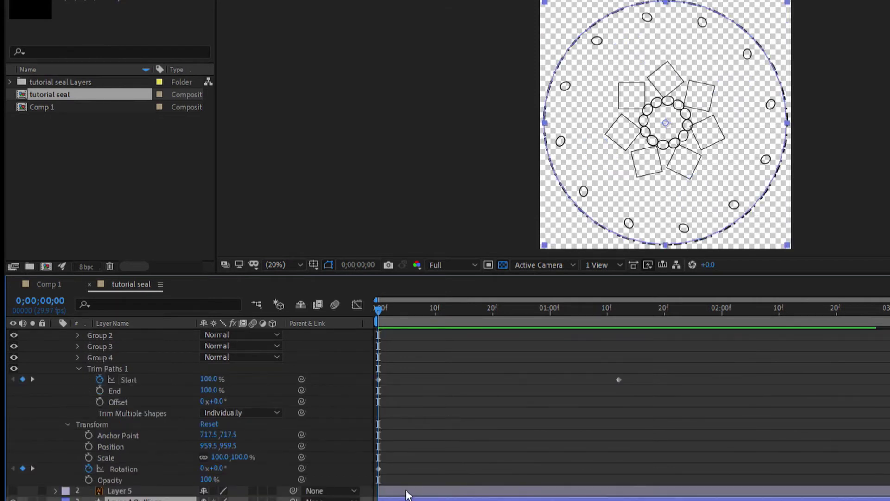
pyautogui.click(50, 491)
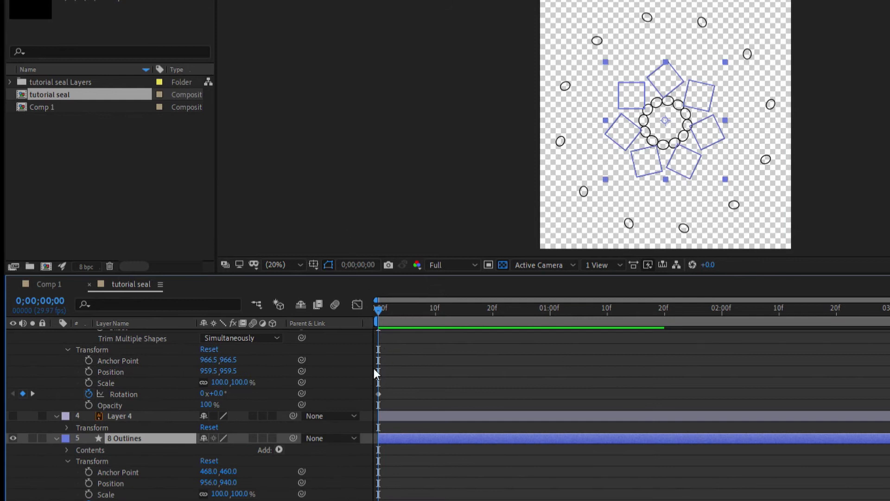
pyautogui.hotkey('ctrl', 'v')
pyautogui.scroll(-3, 371, 441)
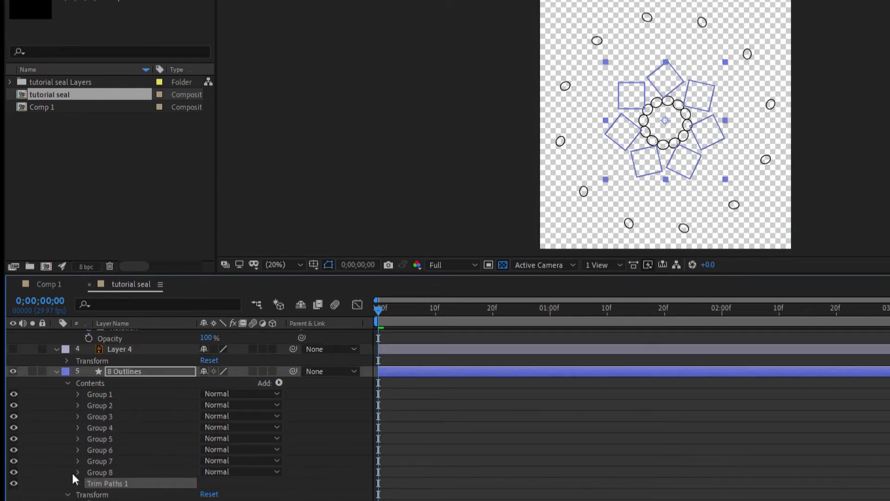
# Step: Set a Trim Paths Start keyframe of 100% on the first frame for 8 Outlines
pyautogui.click(78, 483)
pyautogui.scroll(-3, 177, 456)
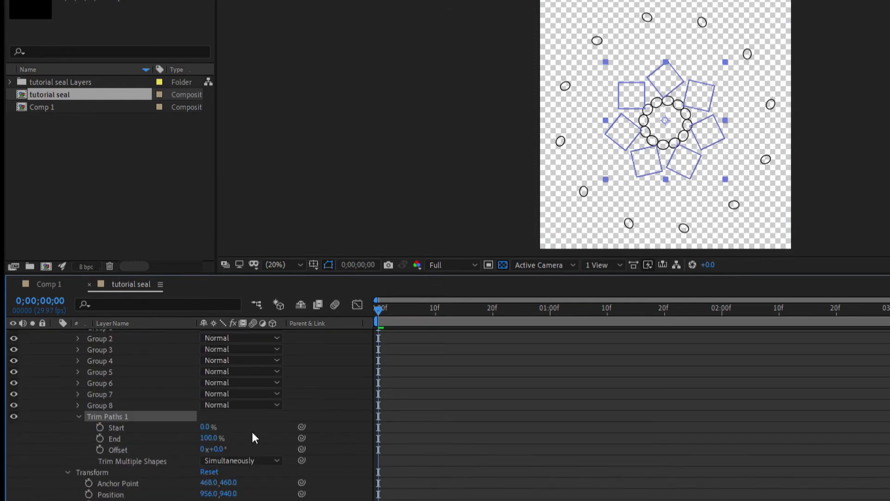
pyautogui.moveTo(204, 427); pyautogui.dragTo(435, 424)
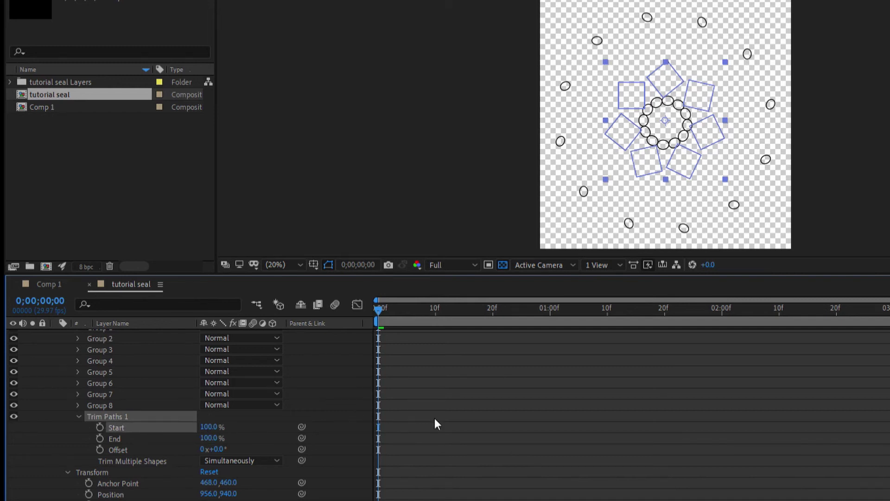
pyautogui.click(99, 427)
# Step: Add a second Trim Paths Start keyframe of 0% at 0;00;00;29 for 8 Outlines
pyautogui.scroll(6, 524, 343)
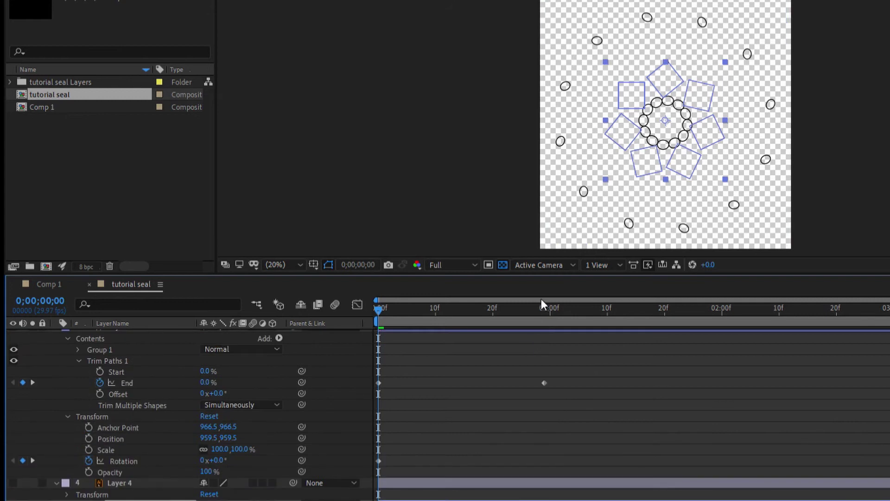
pyautogui.click(544, 301)
pyautogui.scroll(-6, 601, 380)
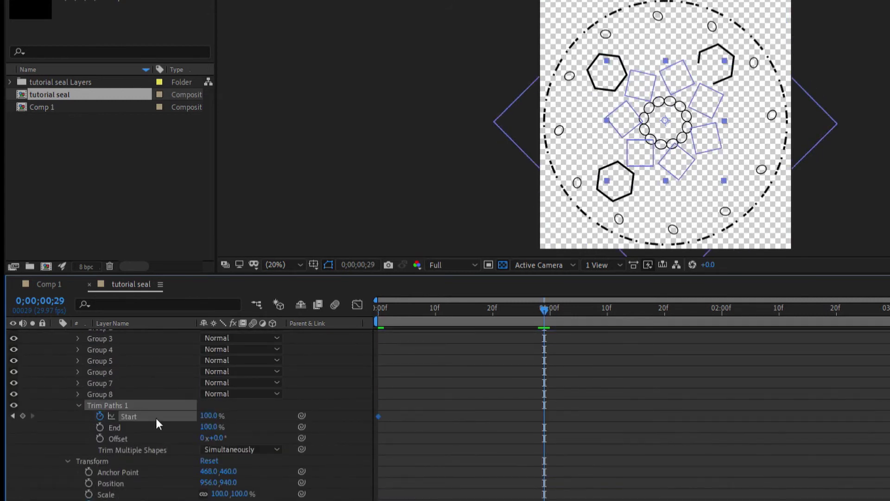
pyautogui.moveTo(208, 413); pyautogui.dragTo(37, 431)
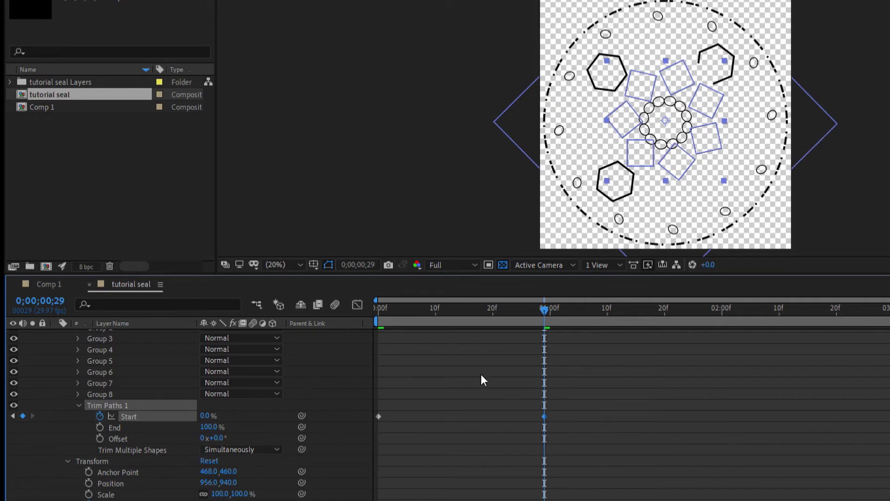
# Step: Add Trim Paths to 12 Outlines and expand its properties
pyautogui.click(429, 500)
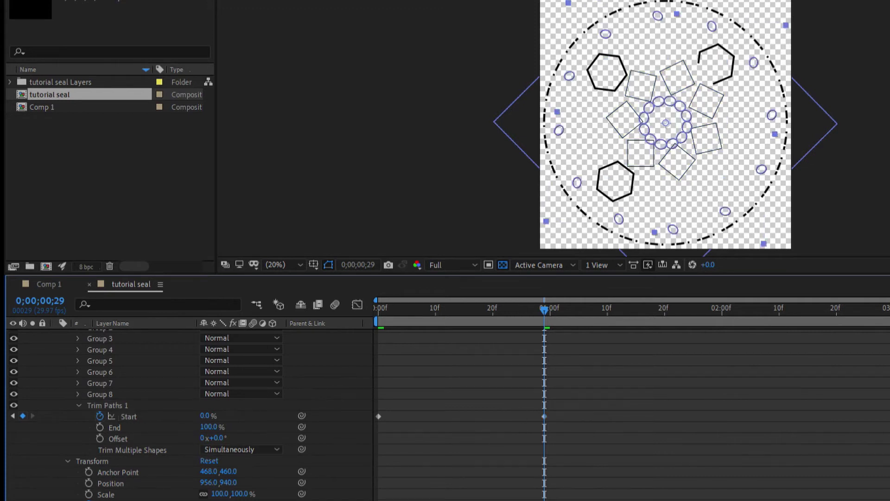
pyautogui.scroll(-3, 179, 499)
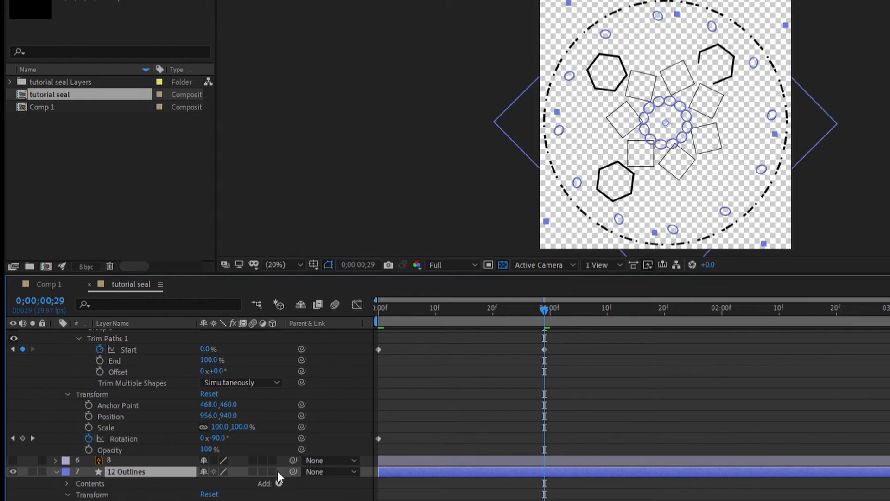
pyautogui.click(326, 404)
pyautogui.scroll(-3, 326, 404)
pyautogui.click(79, 482)
# Step: Set a Trim Paths End keyframe of 0% on the first frame for 12 Outlines
pyautogui.press('Home')
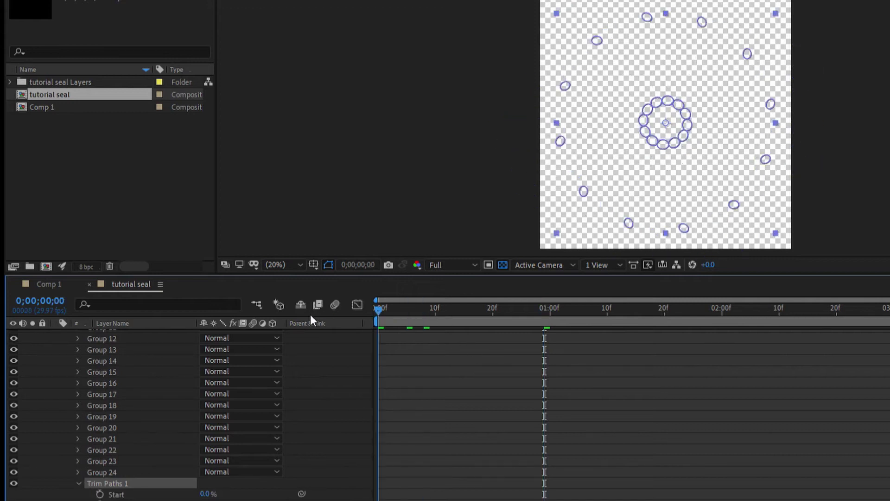
pyautogui.scroll(-2, 460, 402)
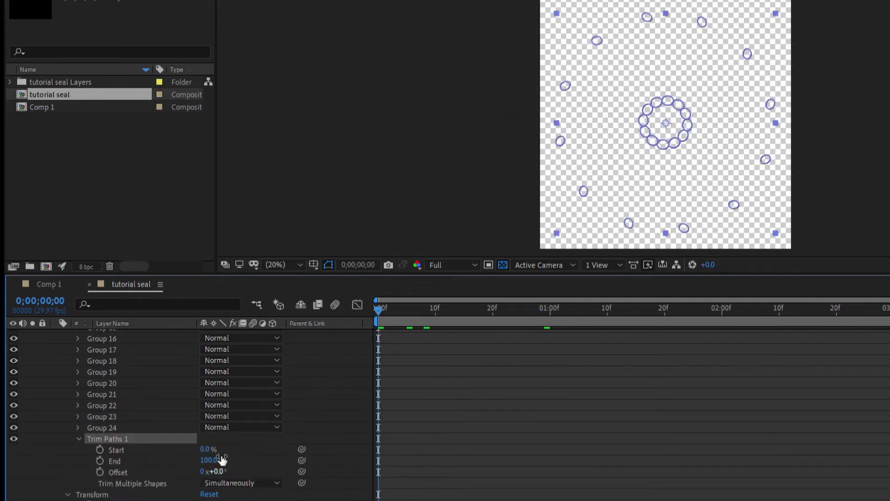
pyautogui.click(213, 460)
pyautogui.write('0')
pyautogui.press('Return')
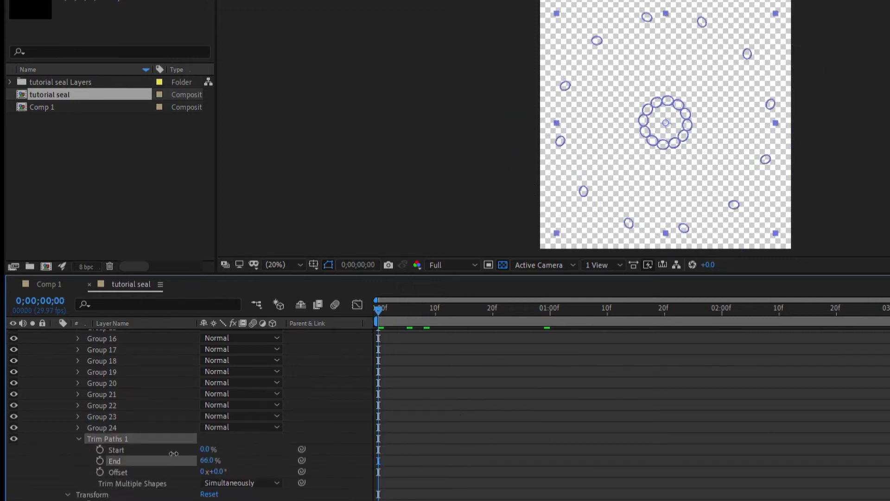
pyautogui.click(100, 460)
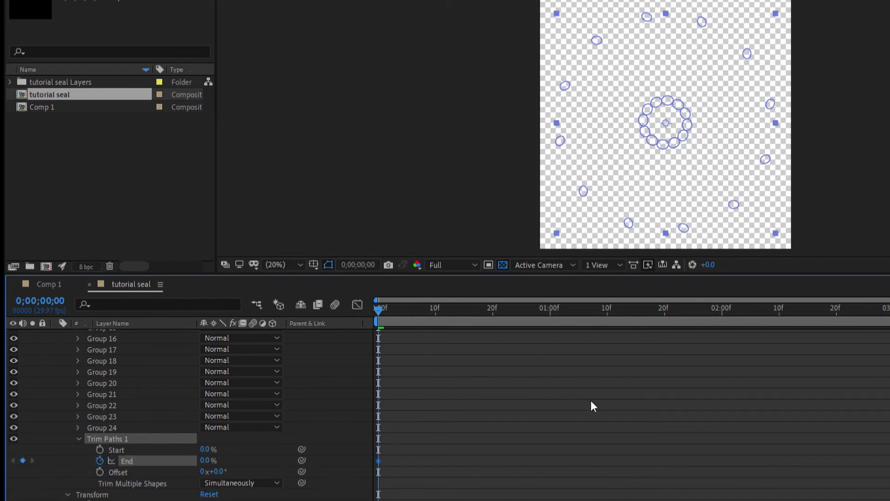
# Step: Complete the draw-on of the 12 Outlines ellipses at 0;00;00;29 and preview the animation
pyautogui.scroll(10, 595, 402)
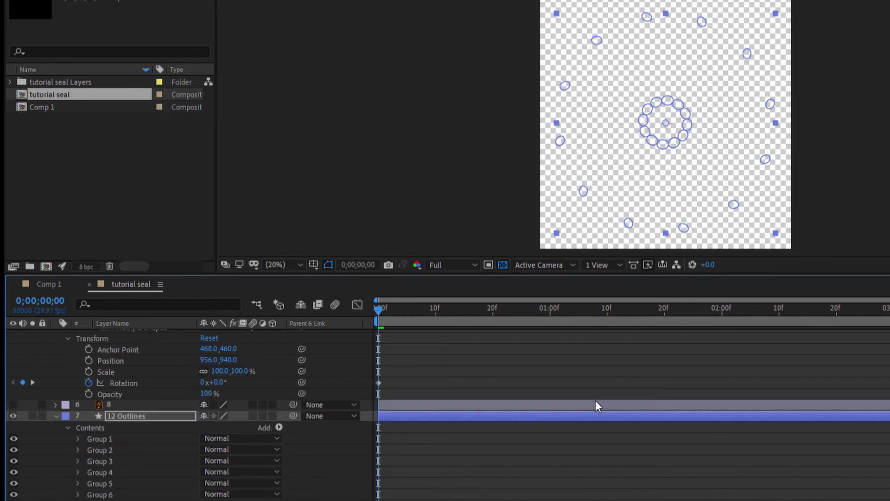
pyautogui.scroll(-6, 597, 406)
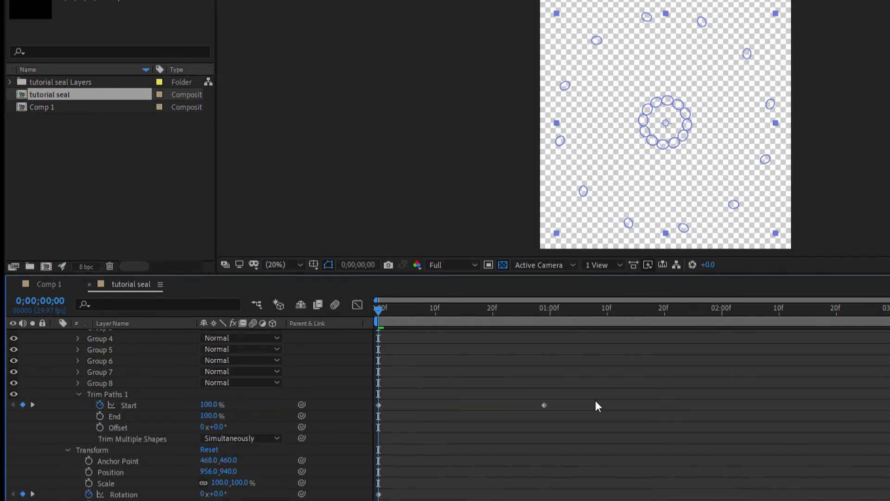
pyautogui.moveTo(533, 306); pyautogui.dragTo(555, 306)
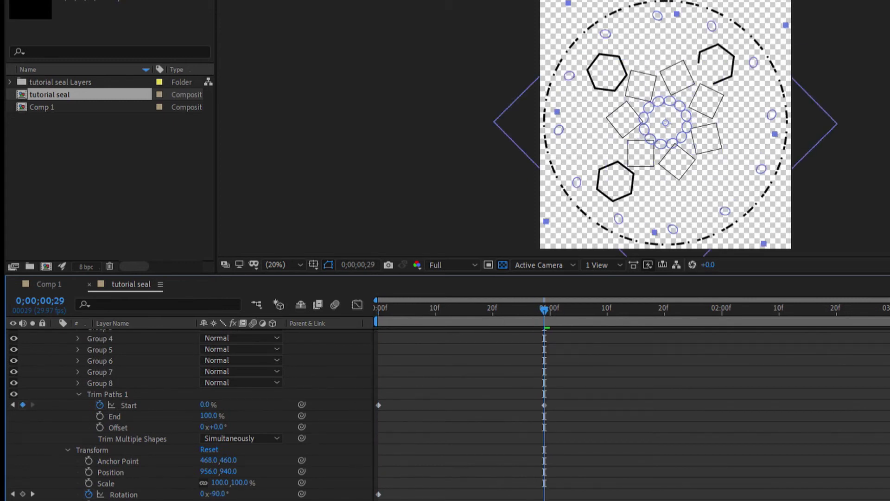
pyautogui.press('space')
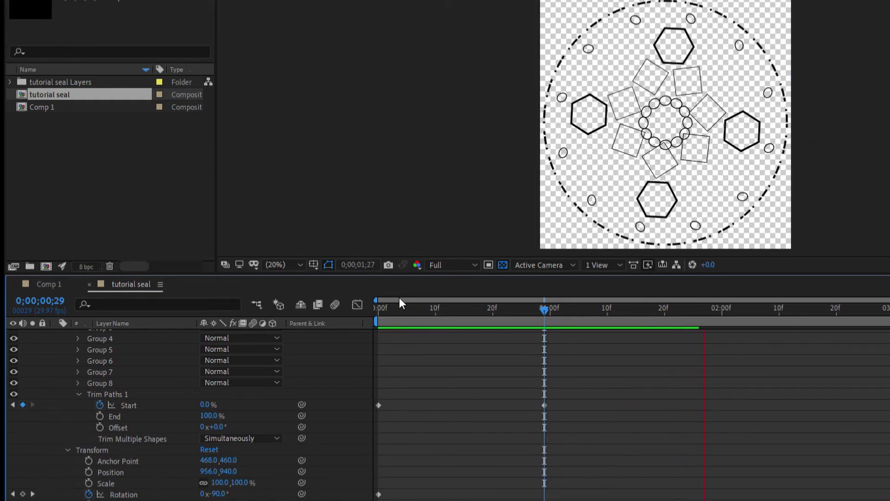
pyautogui.press('space')
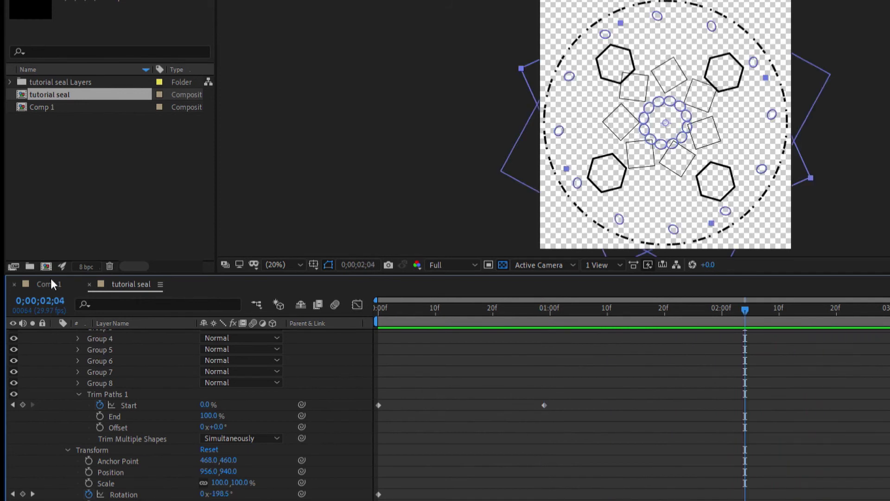
# Step: Place the tutorial seal composition in Comp 1 and scale it to 34% so the whole seal fits the frame
pyautogui.click(52, 283)
pyautogui.moveTo(56, 94); pyautogui.dragTo(78, 331)
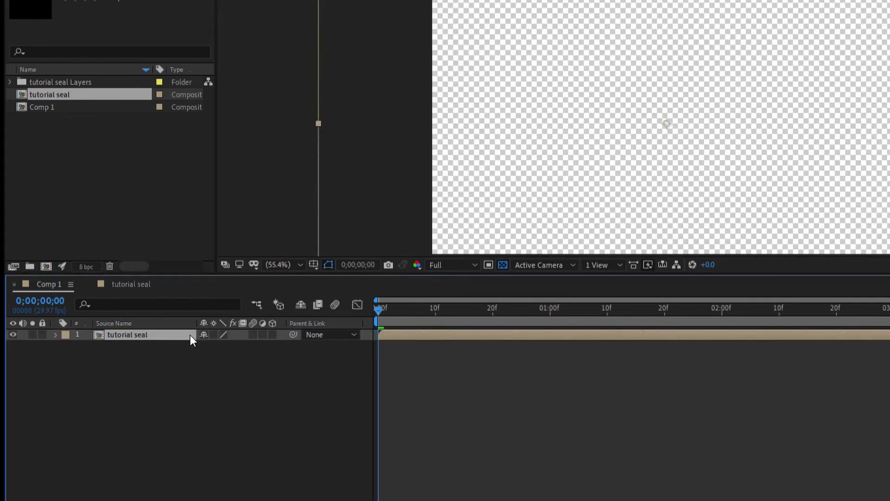
pyautogui.moveTo(394, 306); pyautogui.dragTo(417, 293)
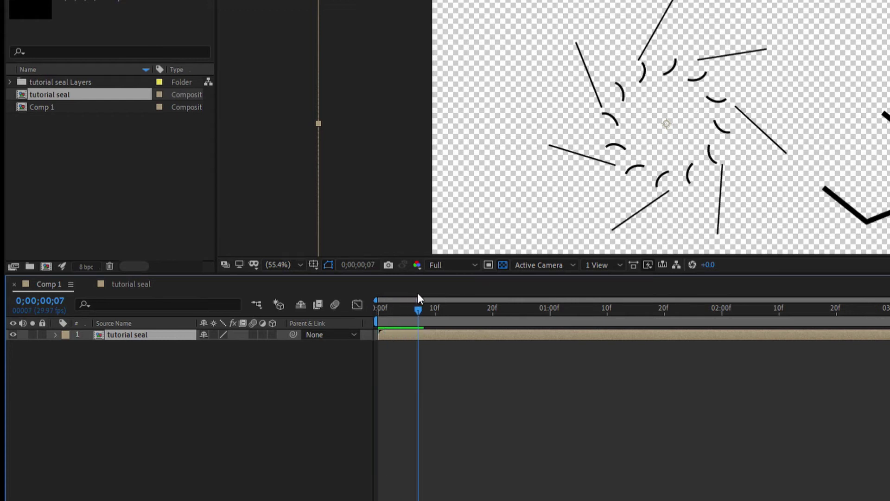
pyautogui.press('s')
pyautogui.moveTo(183, 342); pyautogui.dragTo(182, 346)
pyautogui.moveTo(419, 309); pyautogui.dragTo(637, 307)
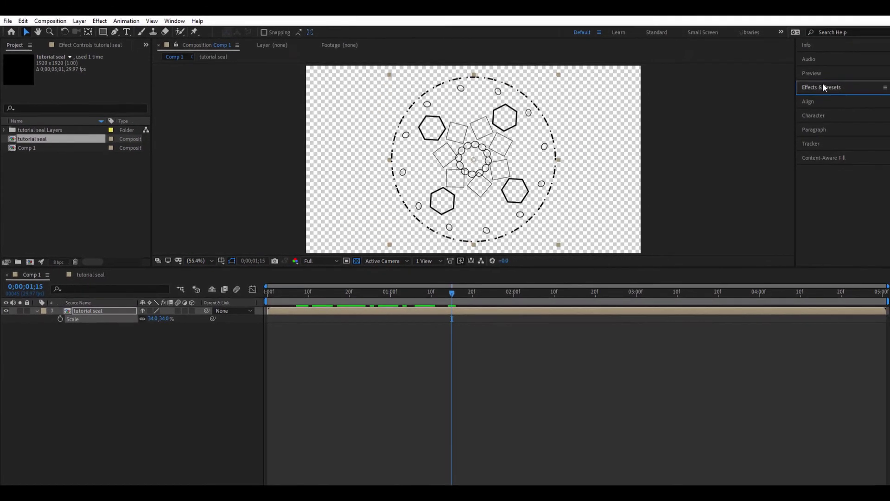
# Step: Search the effects for glow and apply Glow to the tutorial seal layer
pyautogui.click(869, 86)
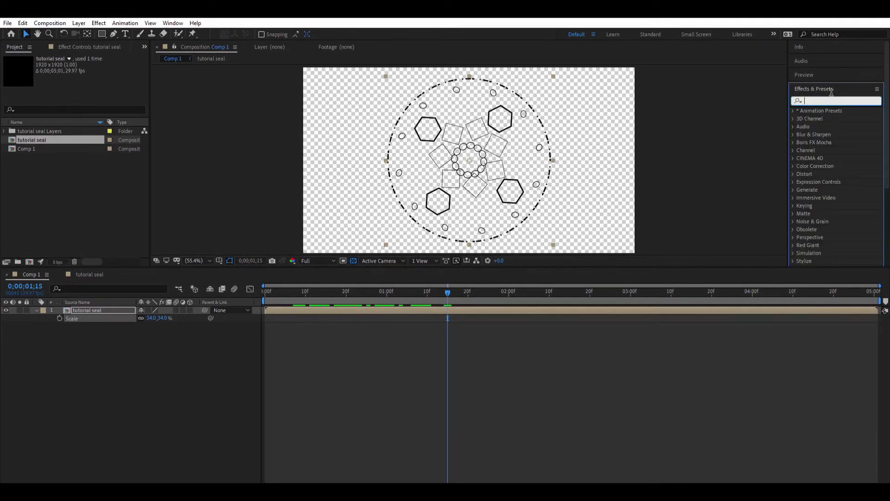
pyautogui.write('glow')
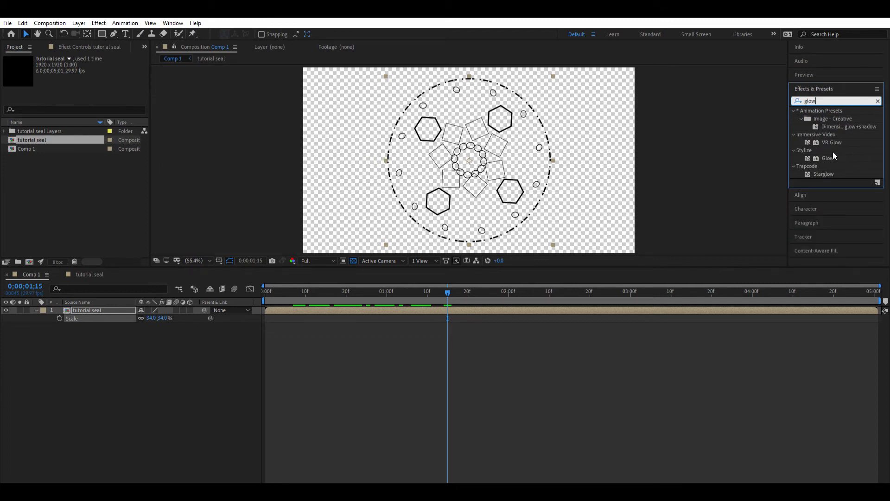
pyautogui.click(822, 169)
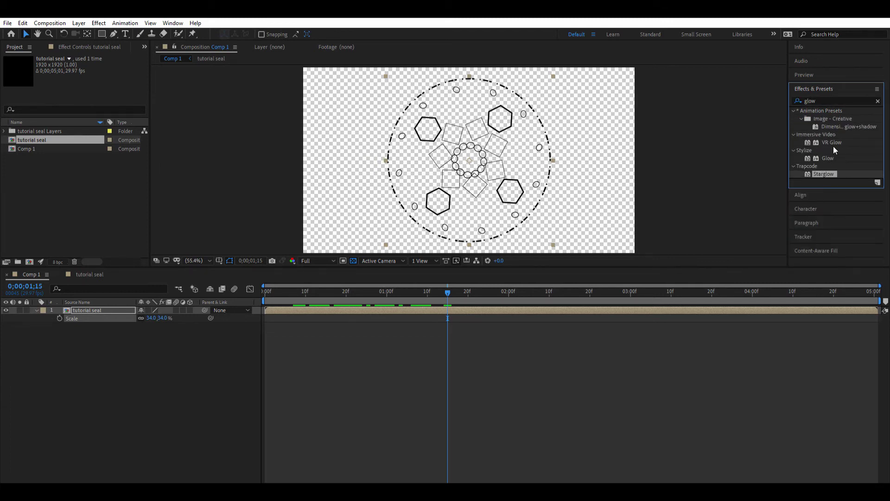
pyautogui.click(829, 158)
pyautogui.moveTo(829, 158); pyautogui.dragTo(662, 304)
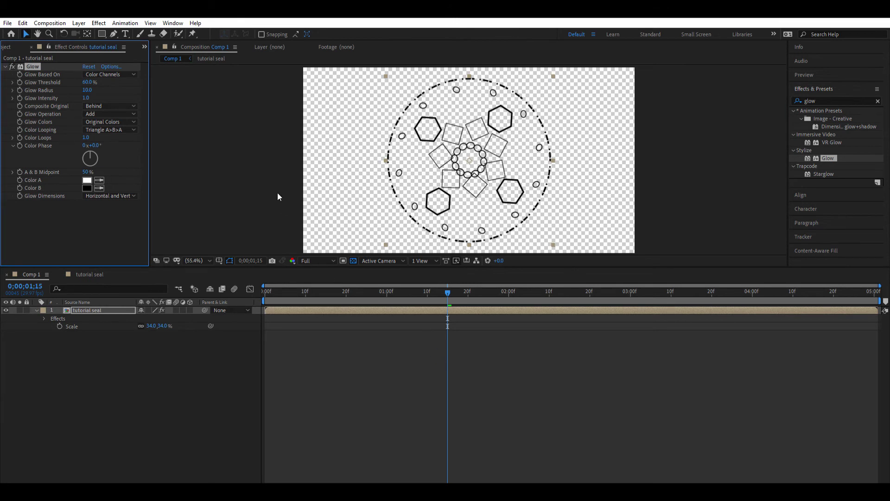
# Step: Set the glow's Color B to red and its Glow Colors to A & B Colors
pyautogui.click(87, 181)
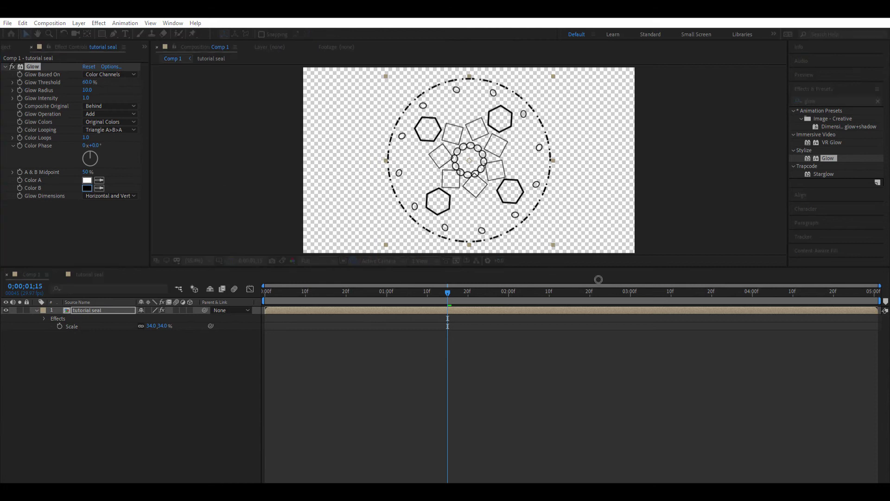
pyautogui.click(634, 281)
pyautogui.click(708, 274)
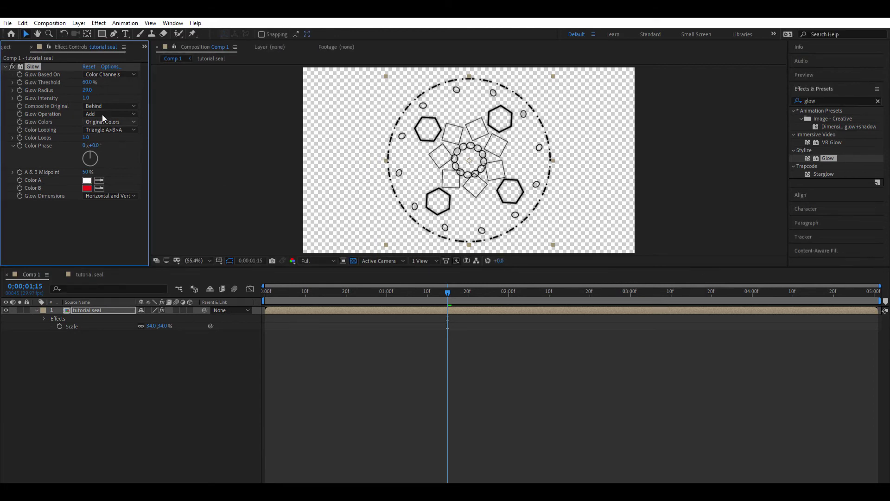
pyautogui.click(102, 109)
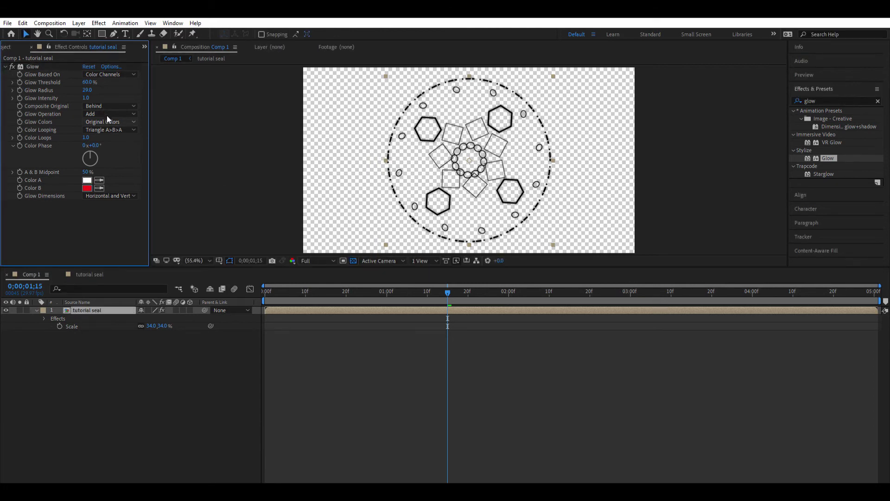
pyautogui.click(116, 134)
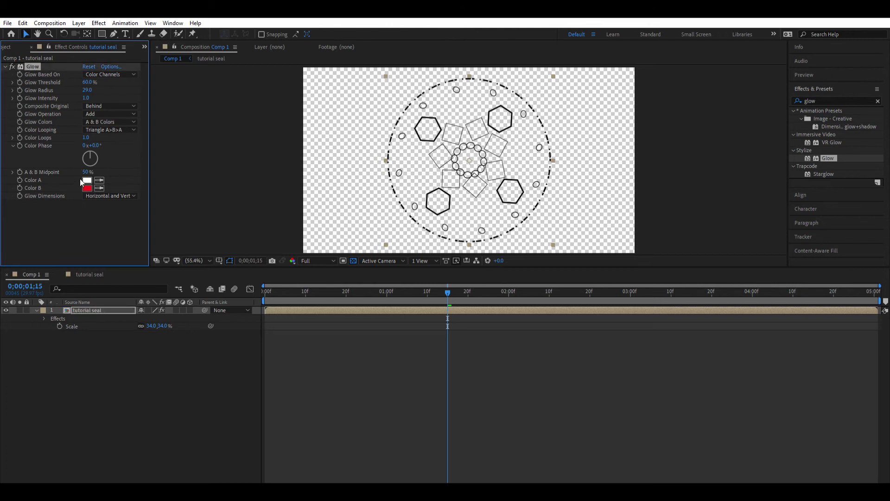
# Step: Base the glow on the Alpha Channel with a threshold of 18.8%, a radius of 23 and an intensity of 3.7
pyautogui.click(109, 76)
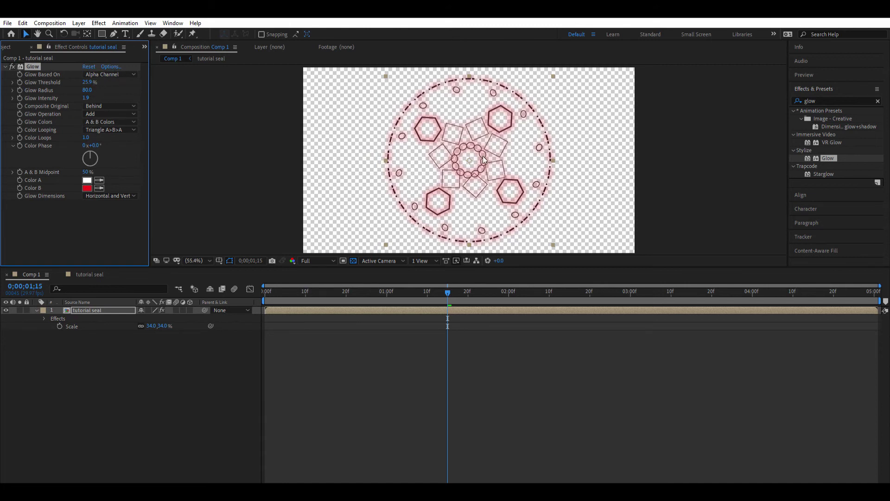
pyautogui.moveTo(93, 79); pyautogui.dragTo(169, 90)
pyautogui.moveTo(93, 86); pyautogui.dragTo(68, 85)
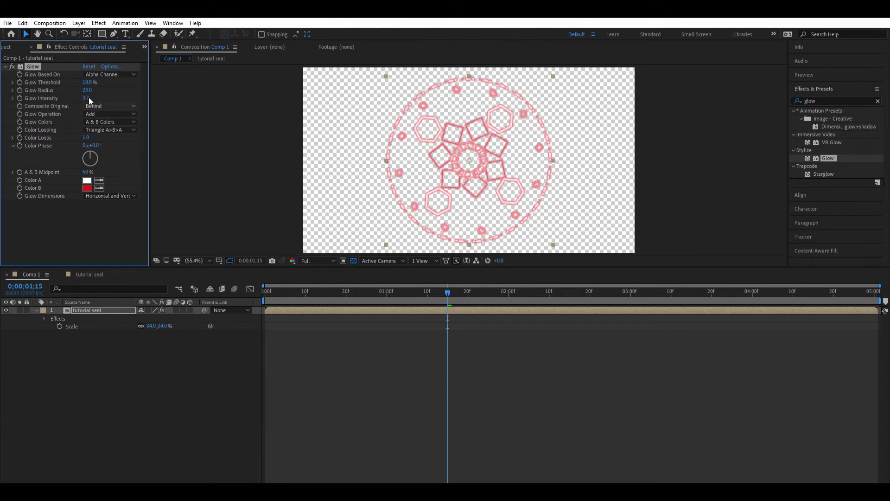
# Step: Duplicate the tutorial seal layer with its glow and select the lower copy
pyautogui.click(91, 308)
pyautogui.hotkey('ctrl', 'd')
pyautogui.moveTo(90, 309); pyautogui.dragTo(92, 332)
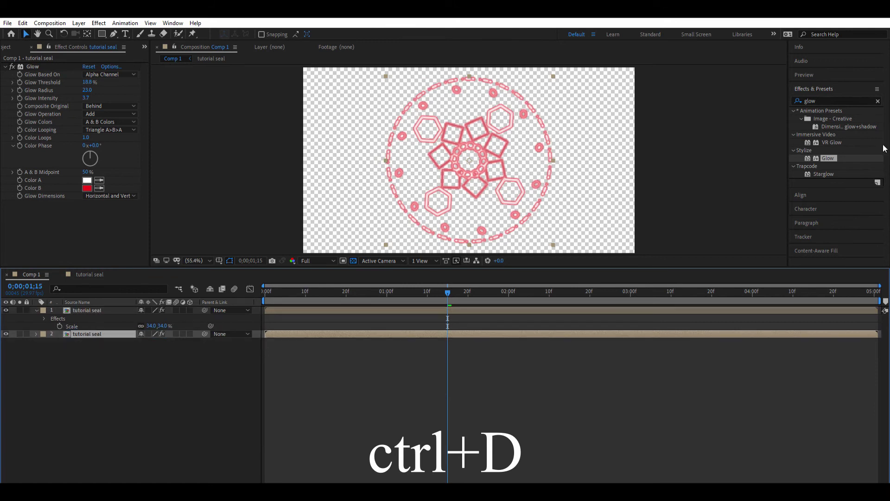
# Step: Try Radial Blur on the lower tutorial seal layer and turn off the transparency grid
pyautogui.click(819, 101)
pyautogui.write('radia')
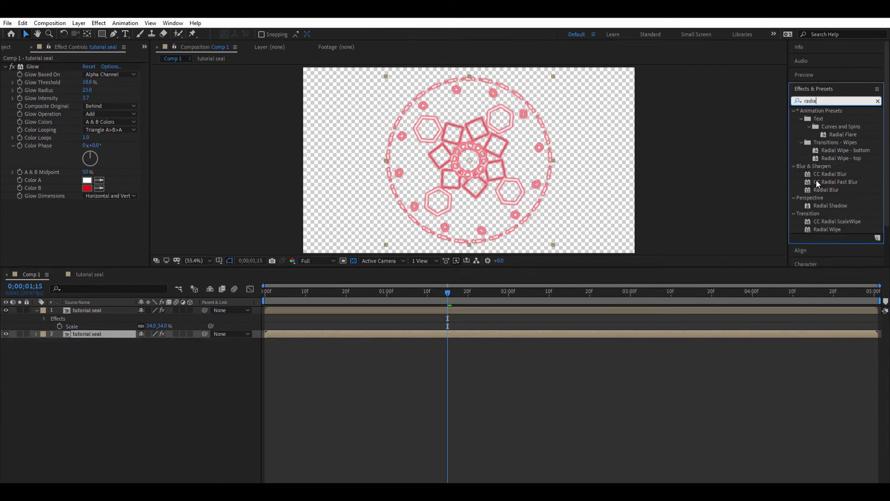
pyautogui.moveTo(821, 190); pyautogui.dragTo(416, 327)
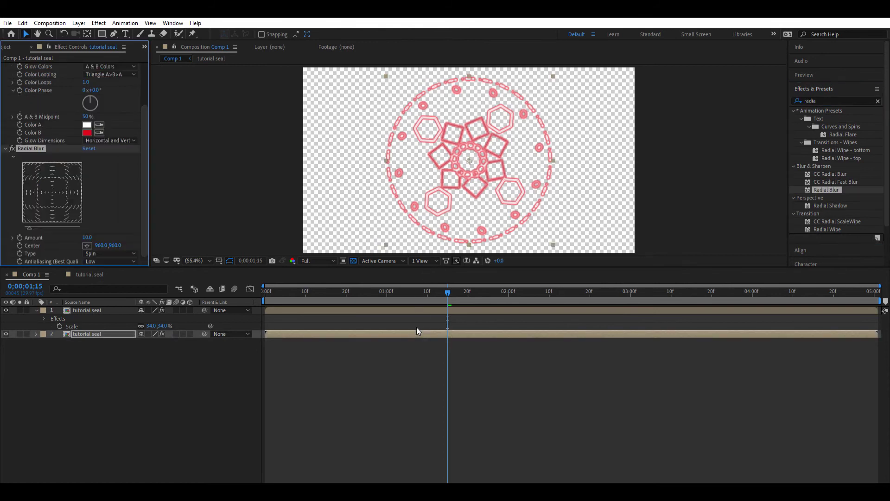
pyautogui.click(354, 261)
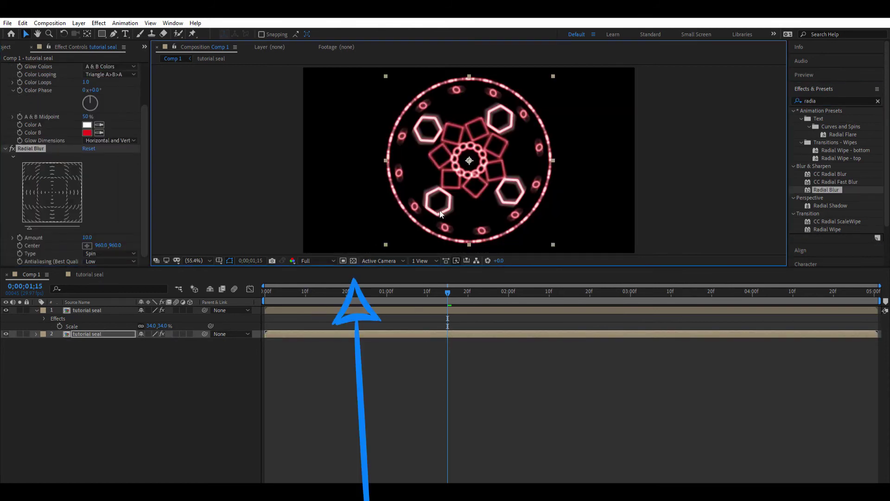
pyautogui.hotkey('ctrl', 'z')
# Step: Pick CC Radial Blur for the lower tutorial seal layer and preview with the upper layer's Glow Intensity at 2.3
pyautogui.click(830, 172)
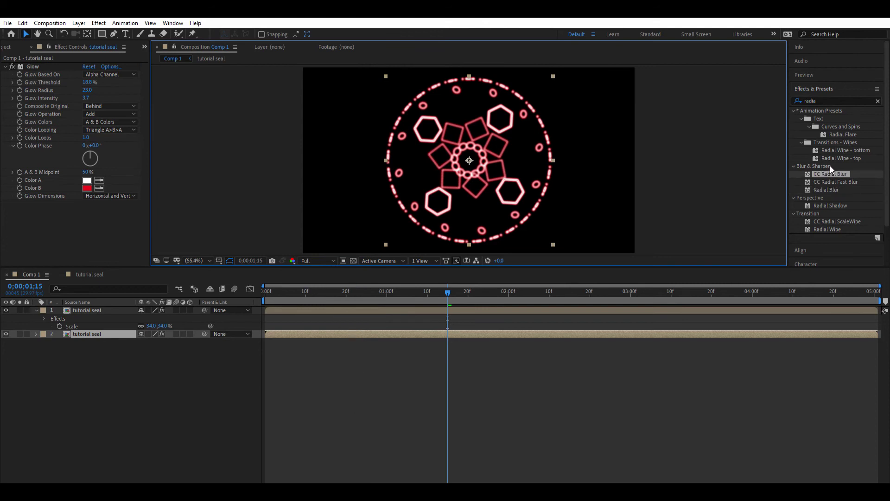
pyautogui.click(368, 382)
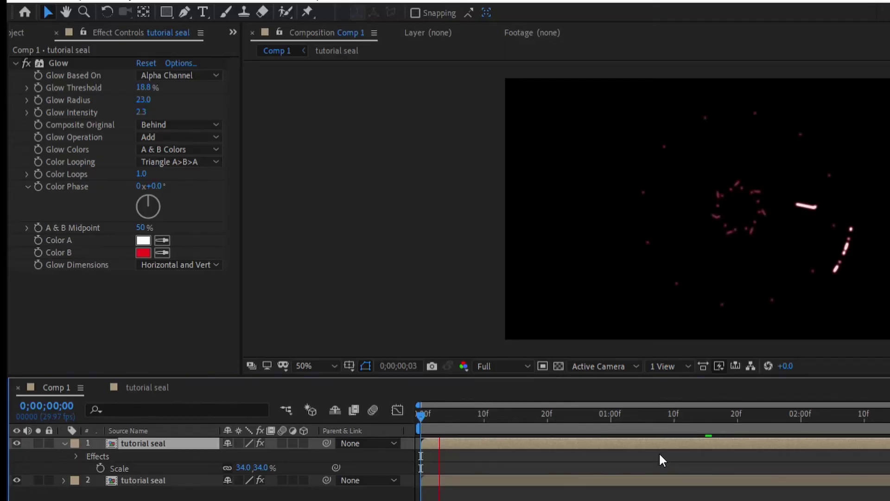
# Step: Preview the glowing seal animation in Comp 1
pyautogui.press('space')
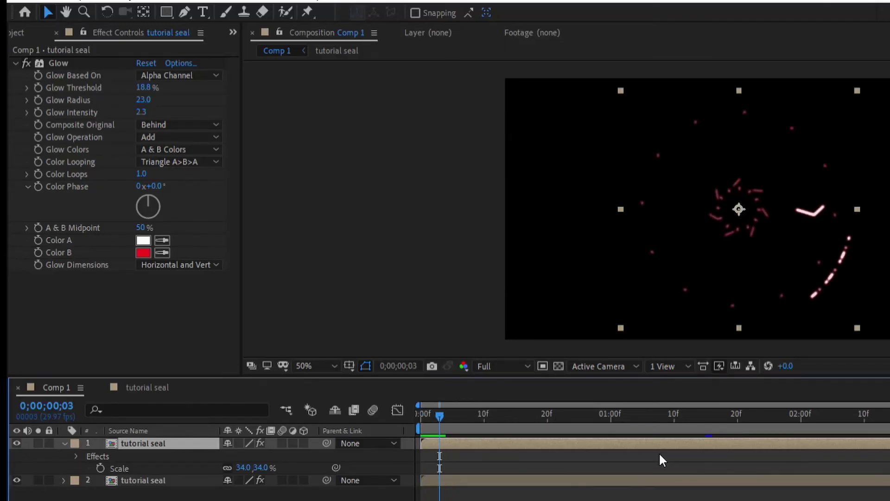
pyautogui.hotkey('ctrl', 'shift', 'h')
pyautogui.press('space')
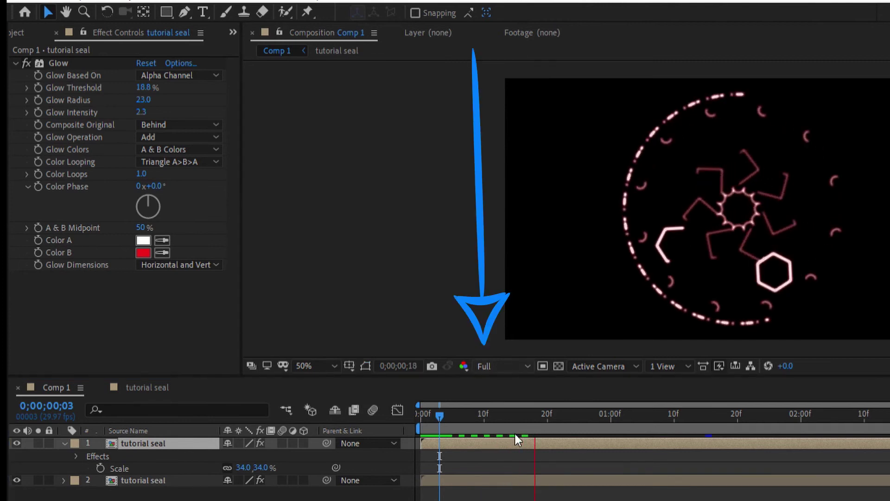
pyautogui.click(574, 119)
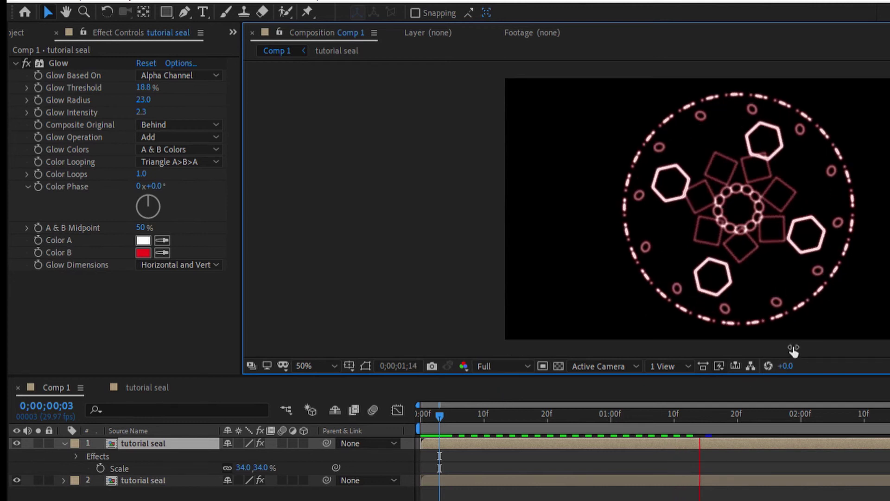
pyautogui.press('space')
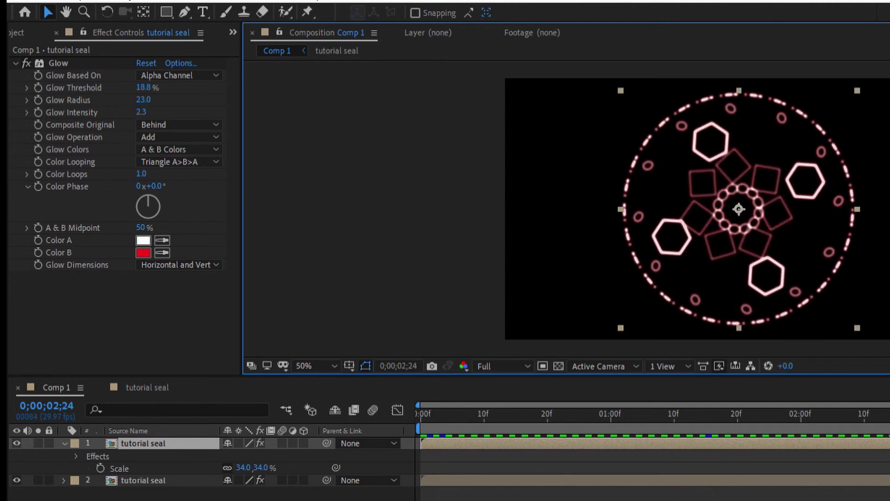
pyautogui.press('space')
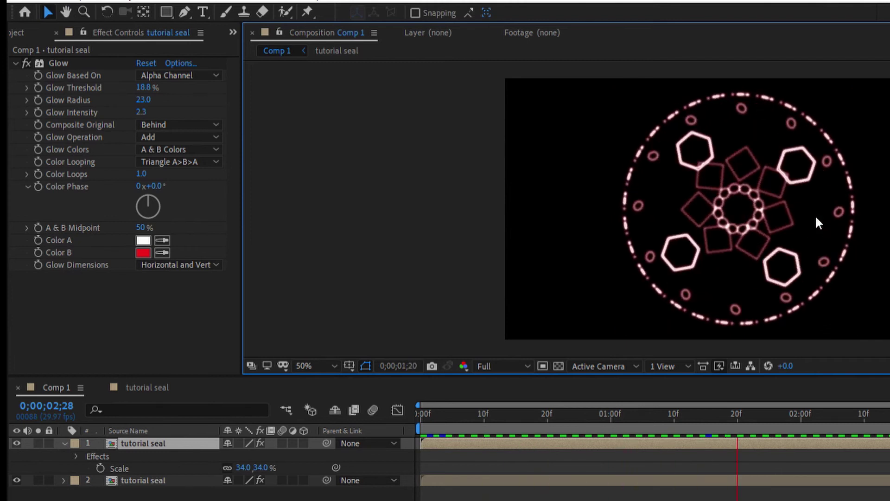
pyautogui.press('space')
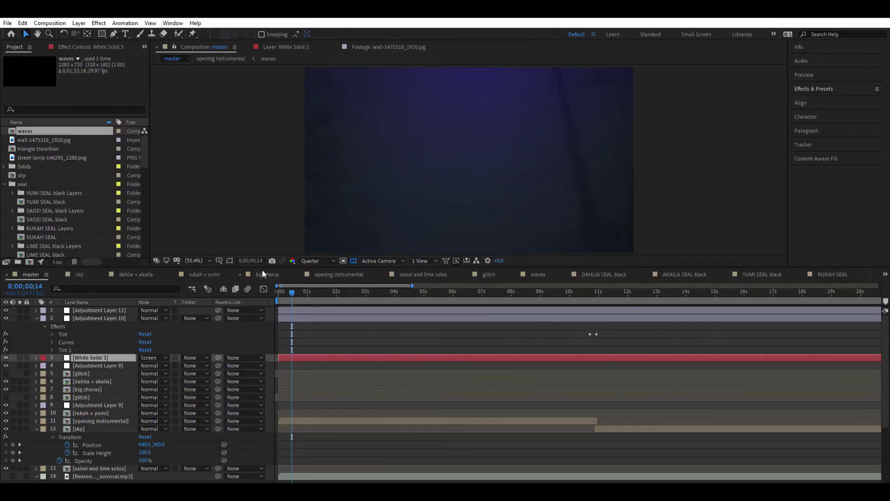
# Step: Open the RUKAH SEAL composition in the finished music video project, reveal its layers' keyframes and preview the animation
pyautogui.scroll(-1, 58, 194)
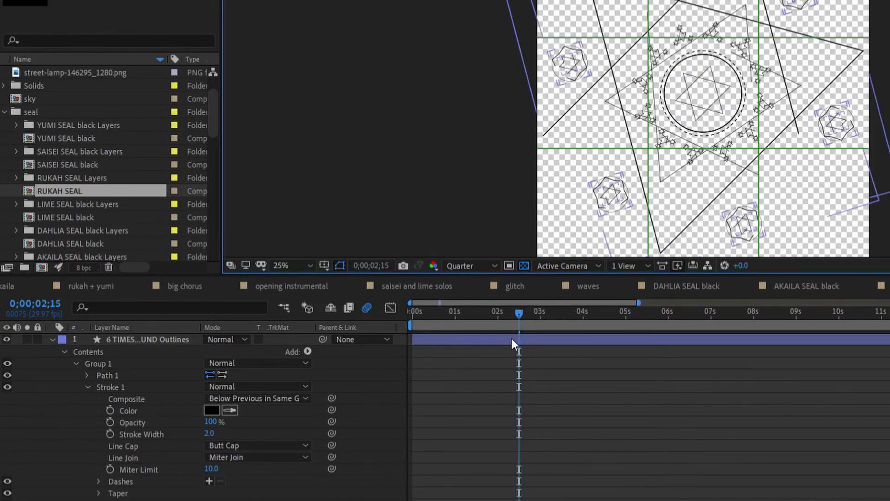
pyautogui.press('u')
pyautogui.scroll(-1, 586, 384)
pyautogui.scroll(1, 585, 385)
pyautogui.moveTo(467, 307)
pyautogui.mouseDown()
pyautogui.moveTo(389, 306)
pyautogui.moveTo(549, 311)
pyautogui.mouseUp()
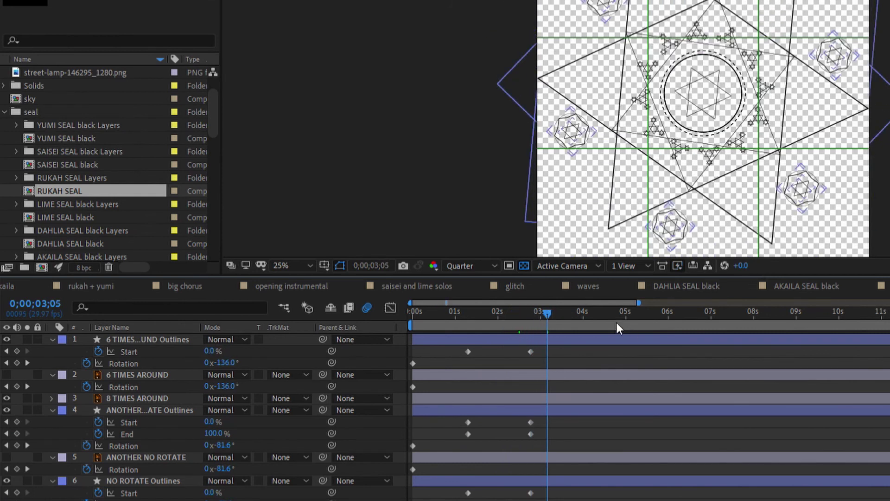
pyautogui.press('space')
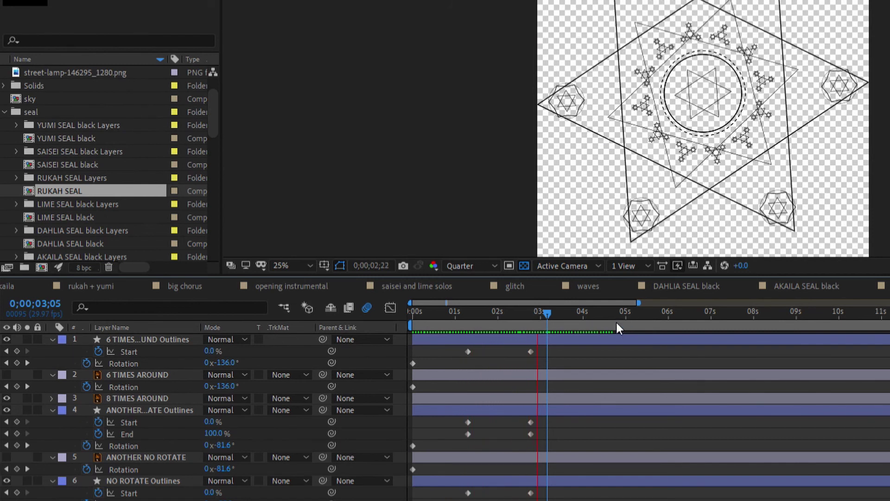
pyautogui.press('space')
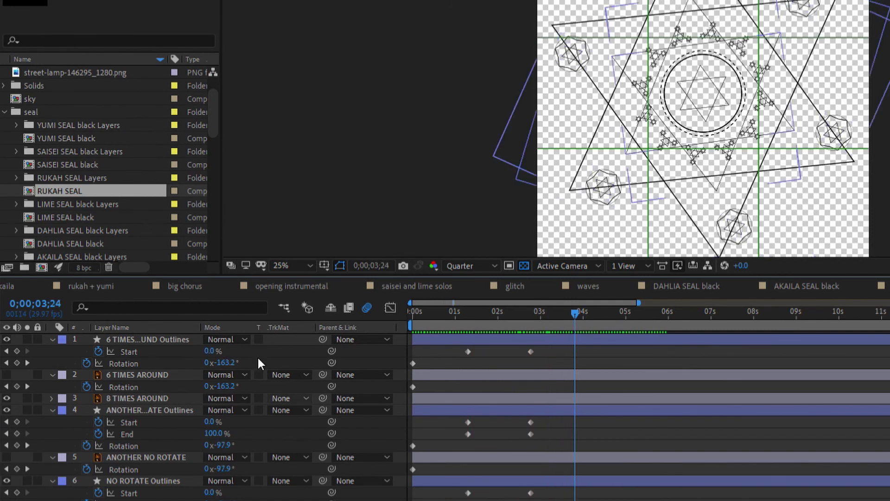
# Step: In the saisei and lime solos composition, go to 0;00;30;23 and select the upper SAISEI SEAL black layer
pyautogui.click(419, 274)
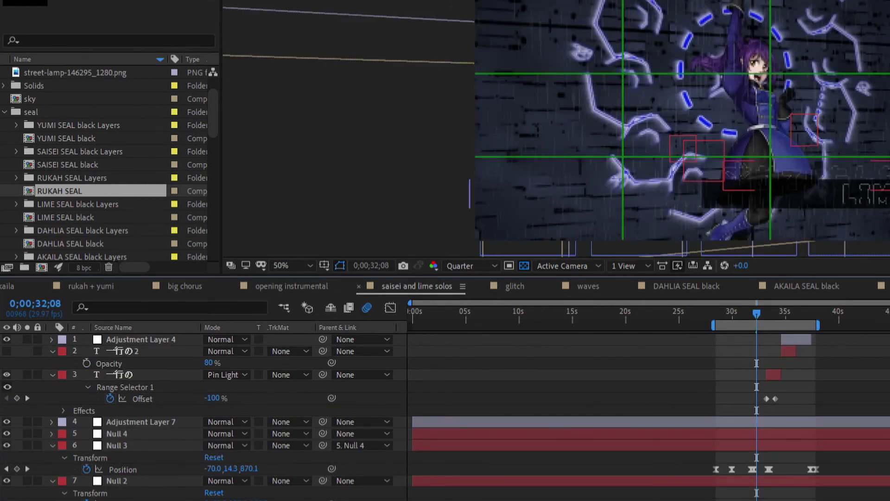
pyautogui.press('=')
pyautogui.press('=')
pyautogui.press('=')
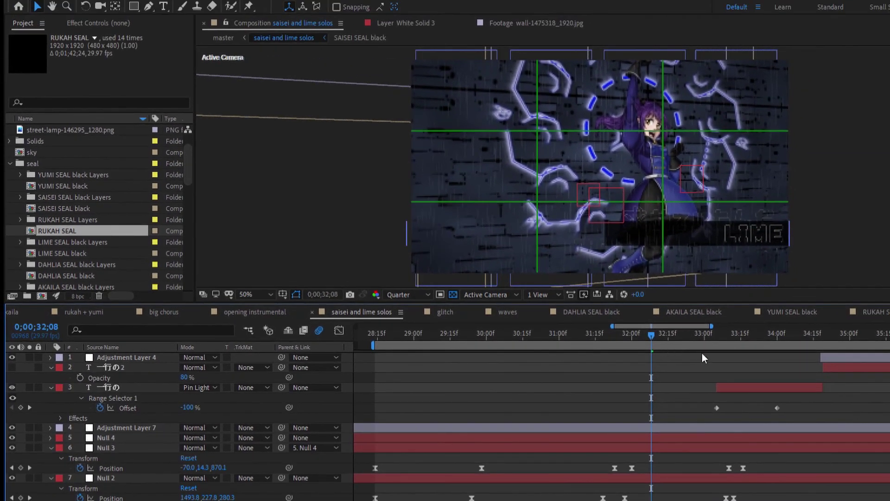
pyautogui.scroll(-10, 793, 400)
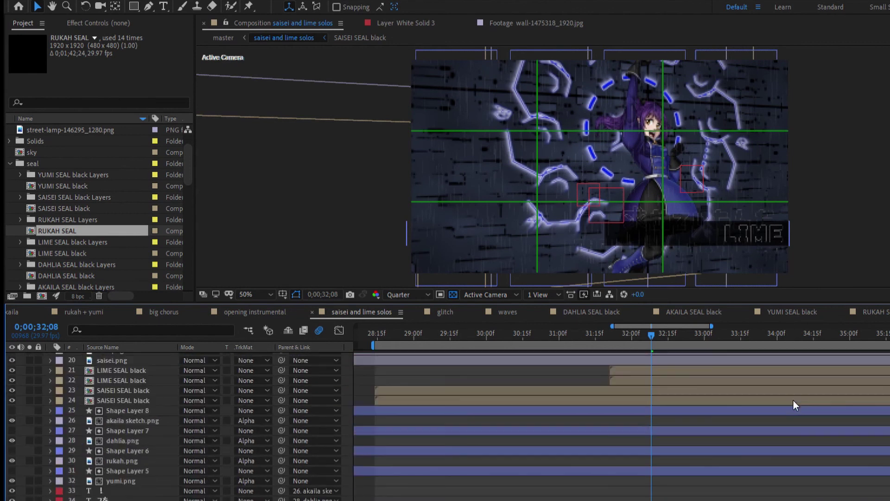
pyautogui.scroll(2, 677, 386)
pyautogui.click(560, 330)
pyautogui.click(542, 325)
pyautogui.click(462, 419)
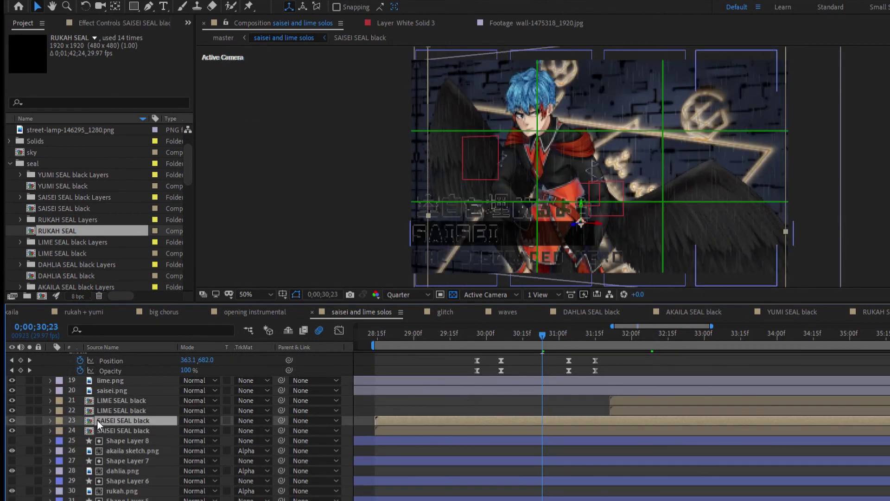
# Step: Show the upper SAISEI SEAL black layer's Glow settings and set the composition preview resolution to Full
pyautogui.click(110, 19)
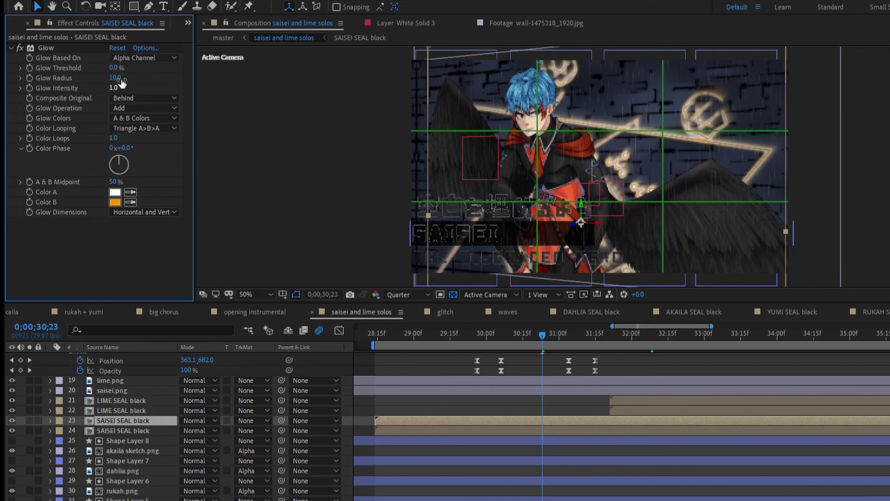
pyautogui.click(411, 295)
pyautogui.click(408, 308)
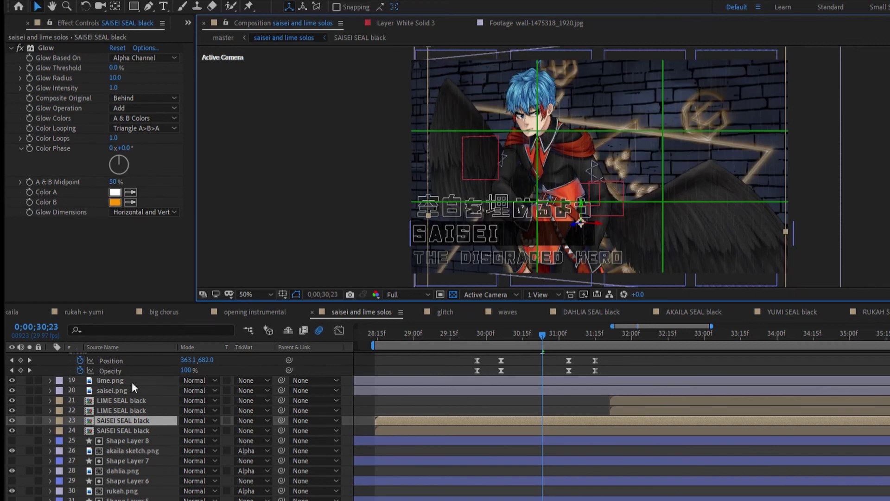
# Step: Compare the lower SAISEI SEAL black layer hidden and shown, and examine its Glow and CC Radial Fast Blur settings
pyautogui.hotkey('ctrl', 'Down')
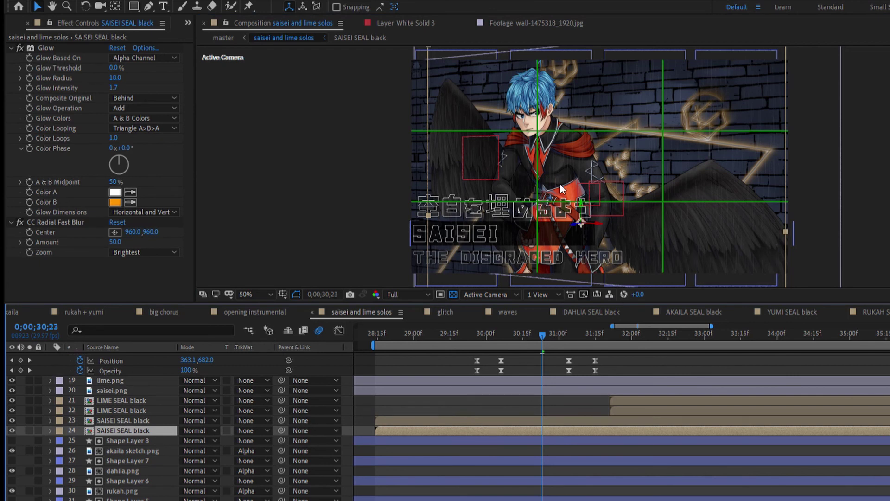
pyautogui.click(12, 431)
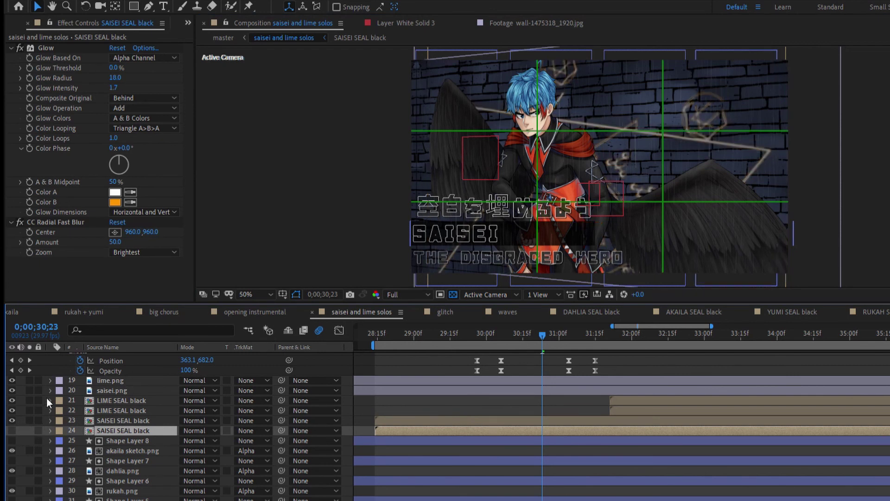
pyautogui.click(14, 422)
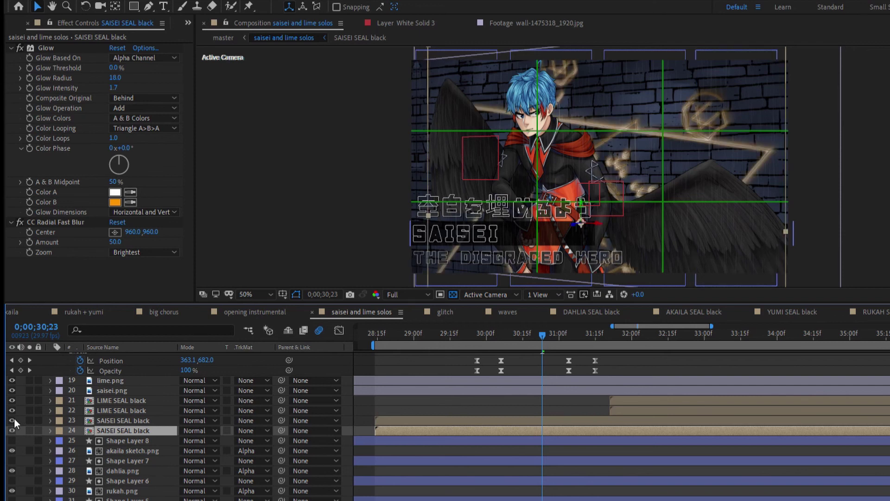
pyautogui.click(65, 45)
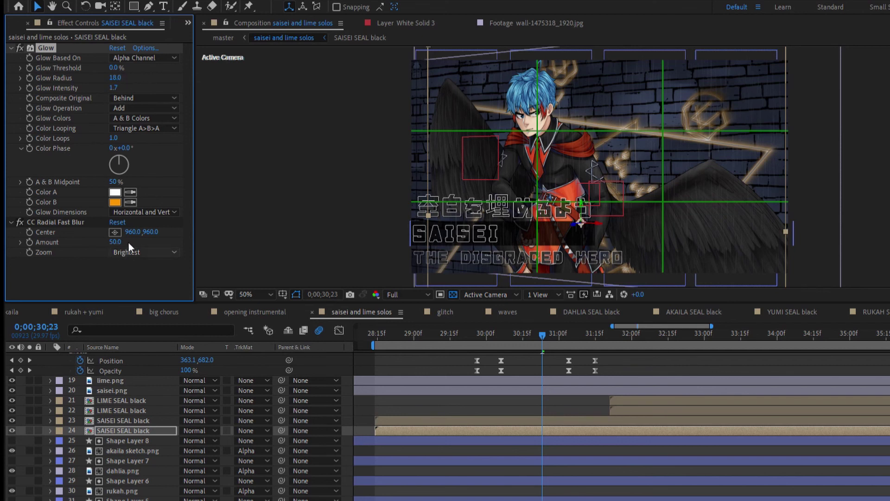
pyautogui.click(74, 270)
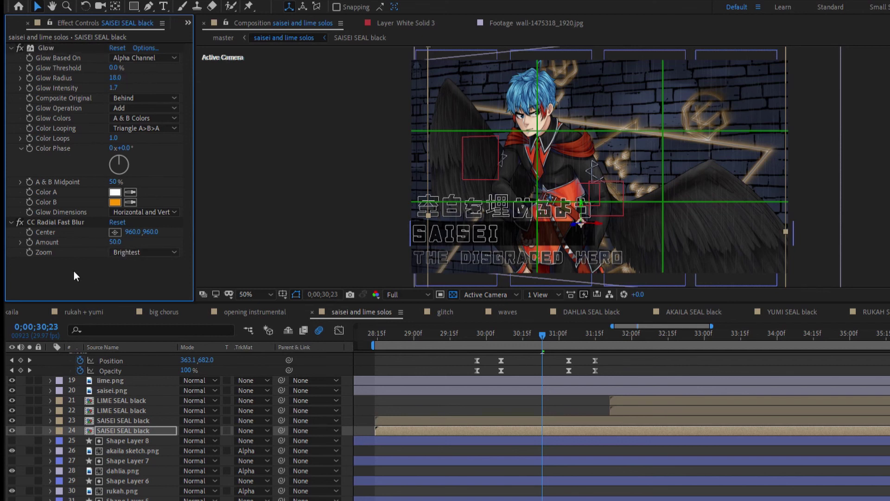
pyautogui.click(70, 219)
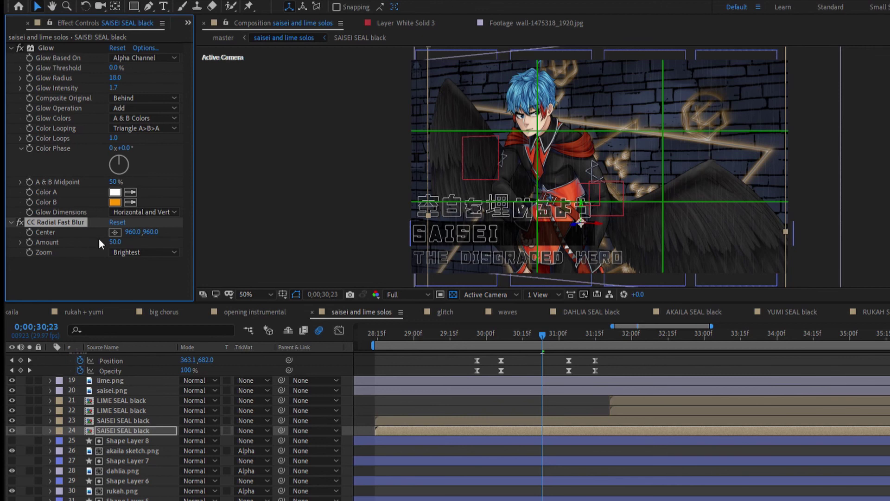
# Step: Try the Standard and Darkest zoom modes of CC Radial Fast Blur on the lower SAISEI SEAL black layer and return to Brightest
pyautogui.click(127, 252)
pyautogui.click(128, 252)
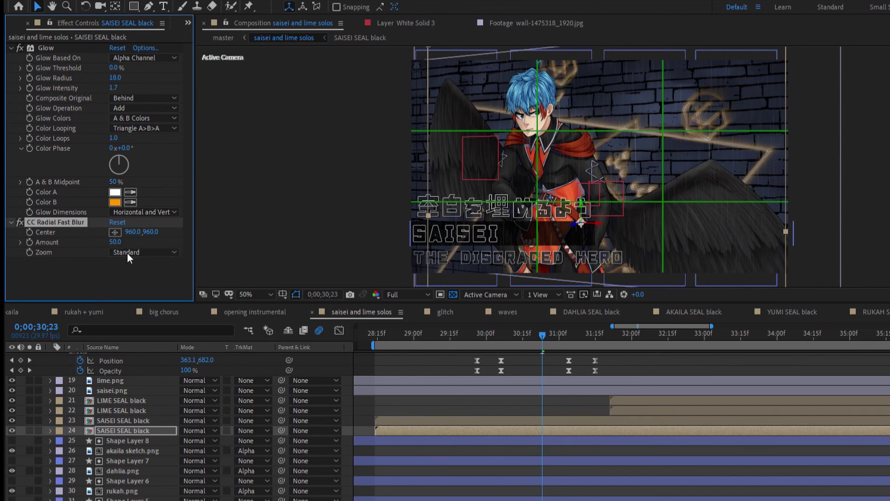
pyautogui.click(158, 253)
pyautogui.click(160, 274)
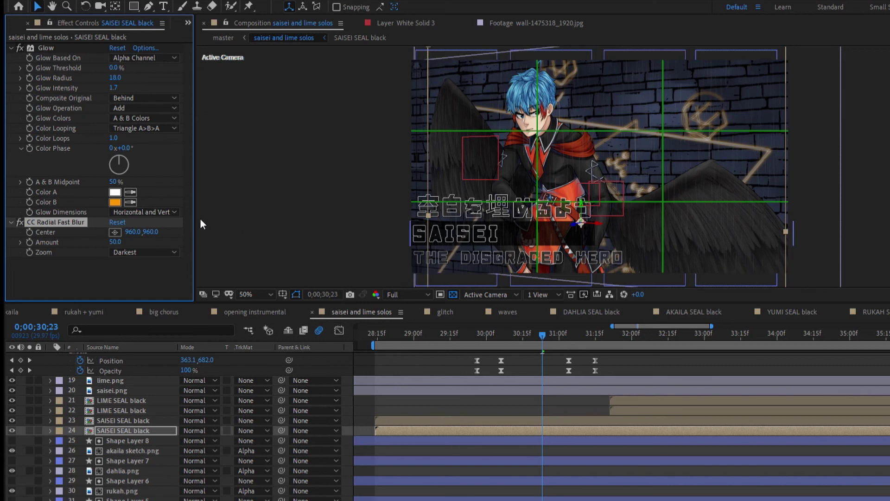
pyautogui.click(144, 253)
pyautogui.click(145, 270)
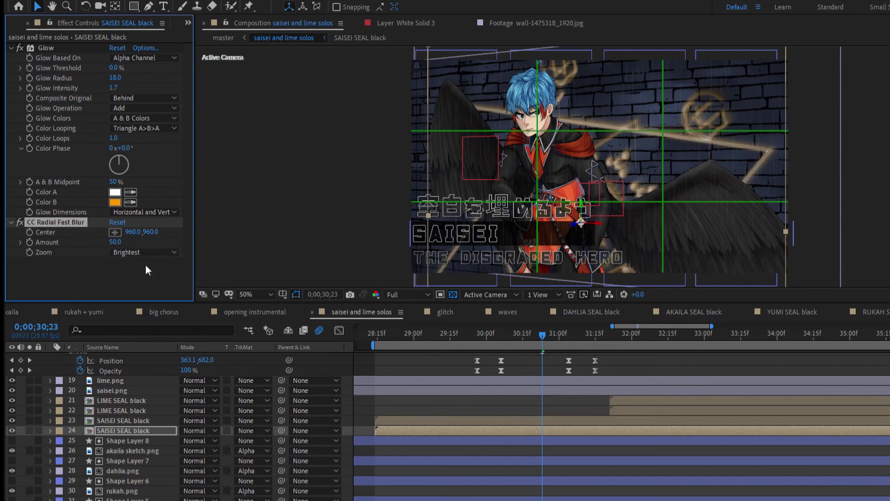